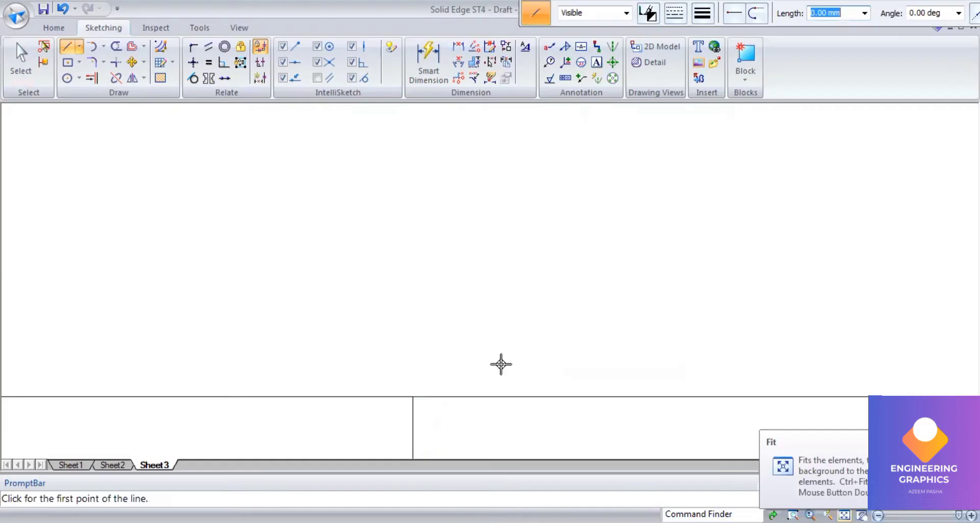
# Zoom in on the top-view circle, centre lines and projection lines
pyautogui.scroll(4, 420, 373)
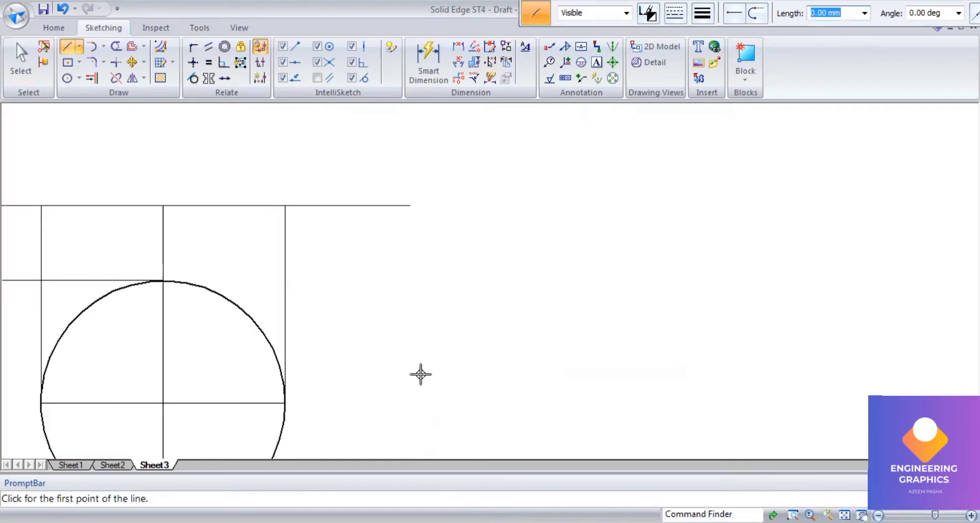
# Draw a 60 mm vertical cone axis in the chain line style
pyautogui.scroll(-3, 420, 374)
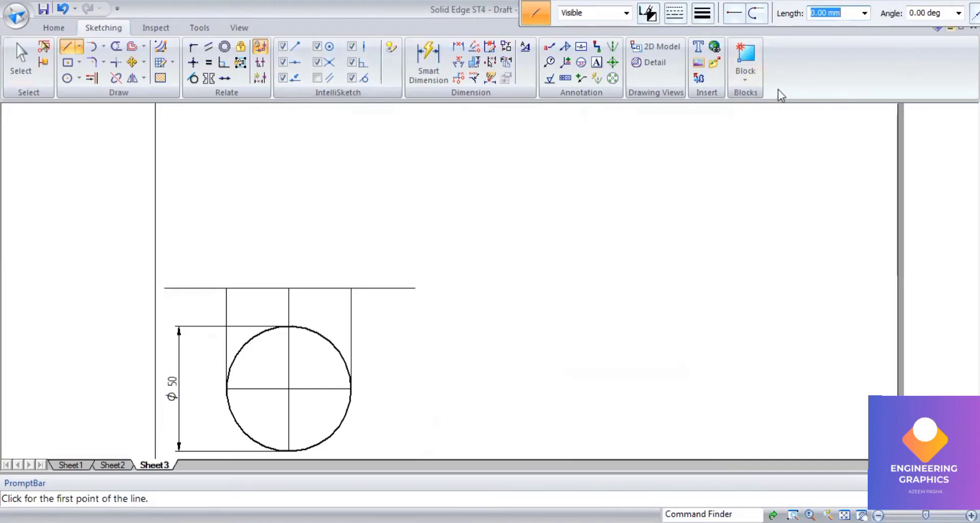
pyautogui.click(698, 85)
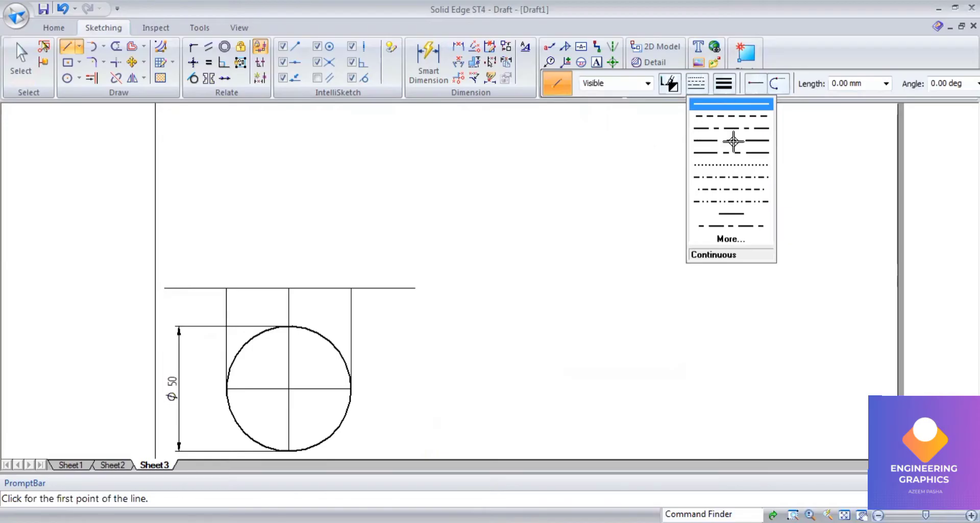
pyautogui.click(288, 289)
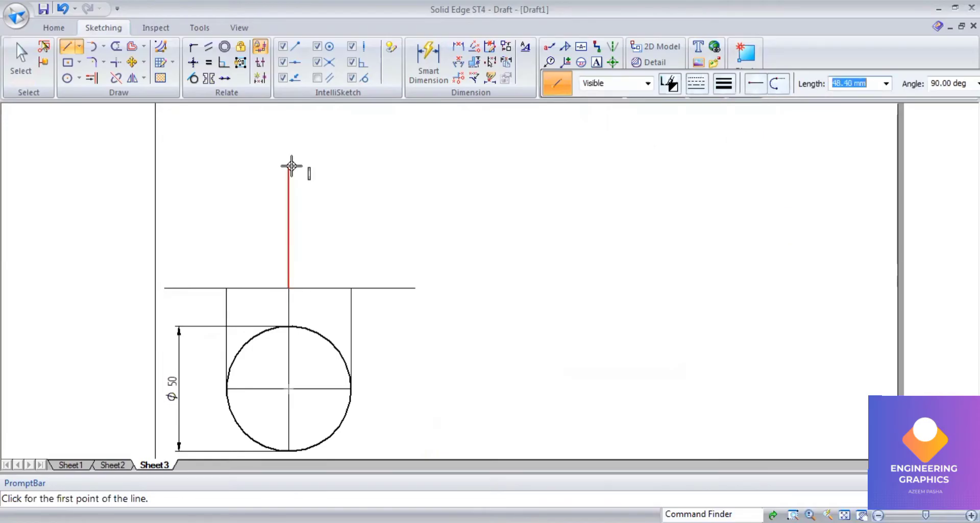
pyautogui.write('60')
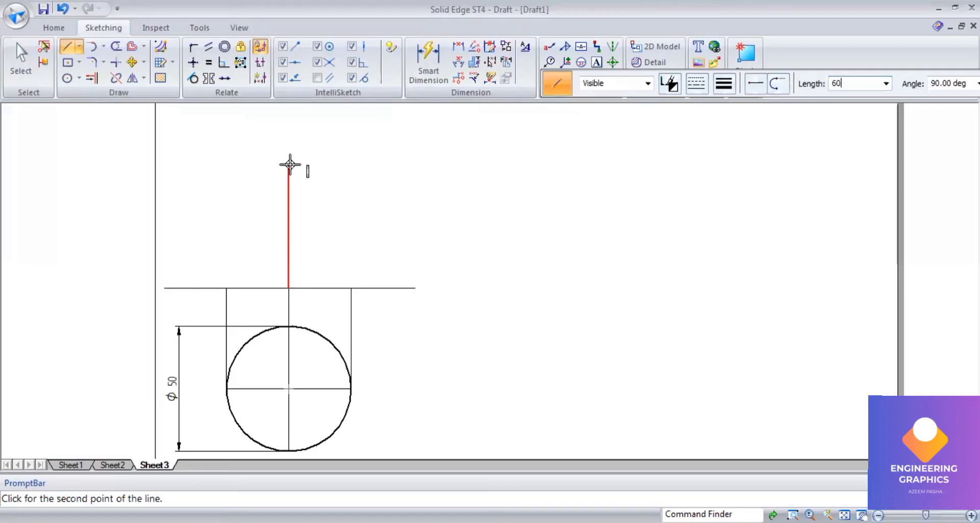
pyautogui.press('Tab')
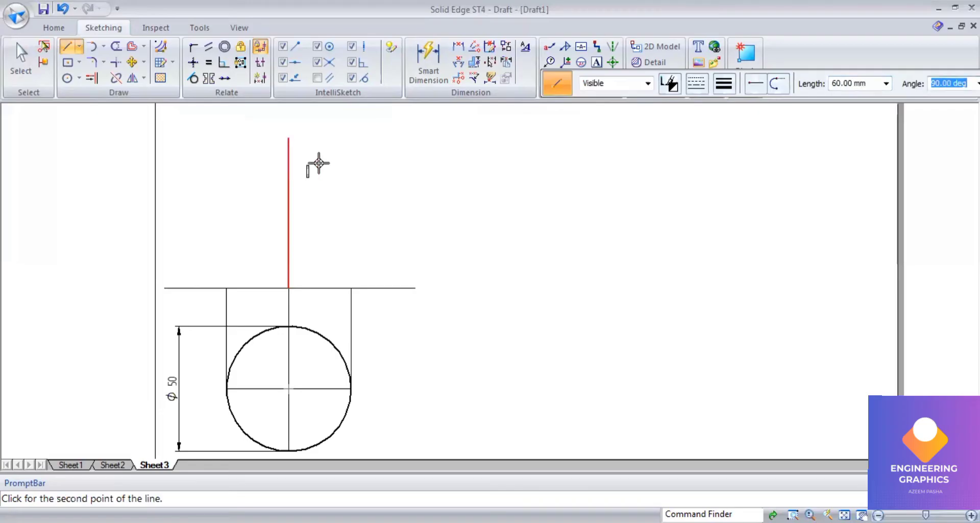
pyautogui.press('Return')
# With continuous lines, draw both slant sides and the 50 mm base meeting at the apex
pyautogui.click(696, 83)
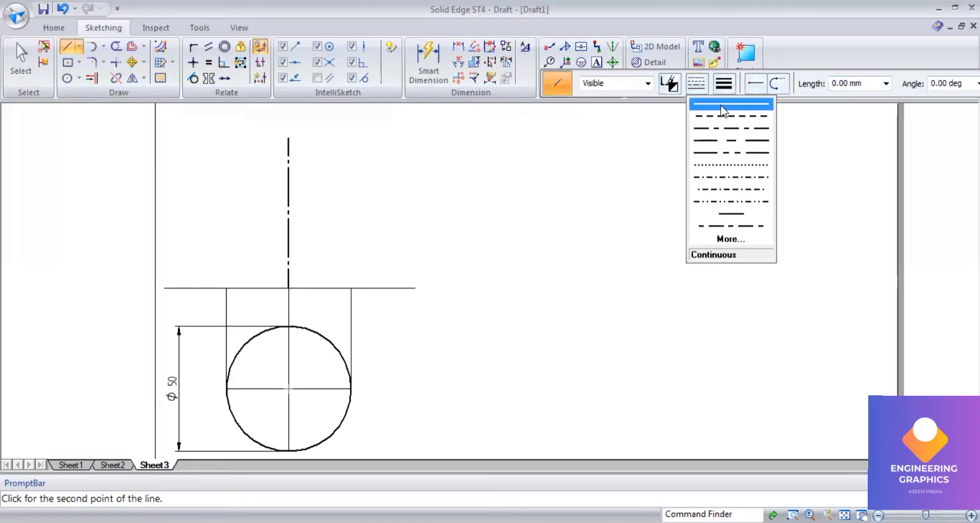
pyautogui.click(721, 105)
pyautogui.click(289, 138)
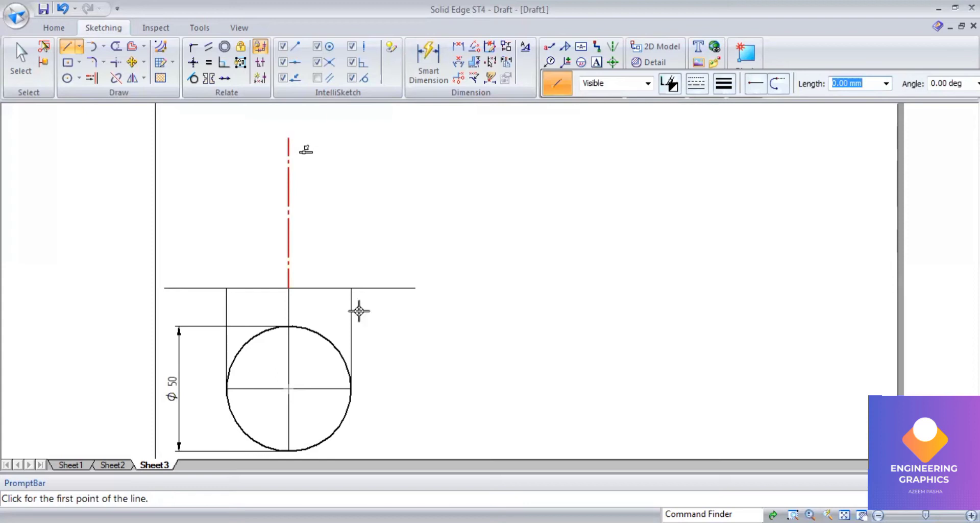
pyautogui.click(351, 287)
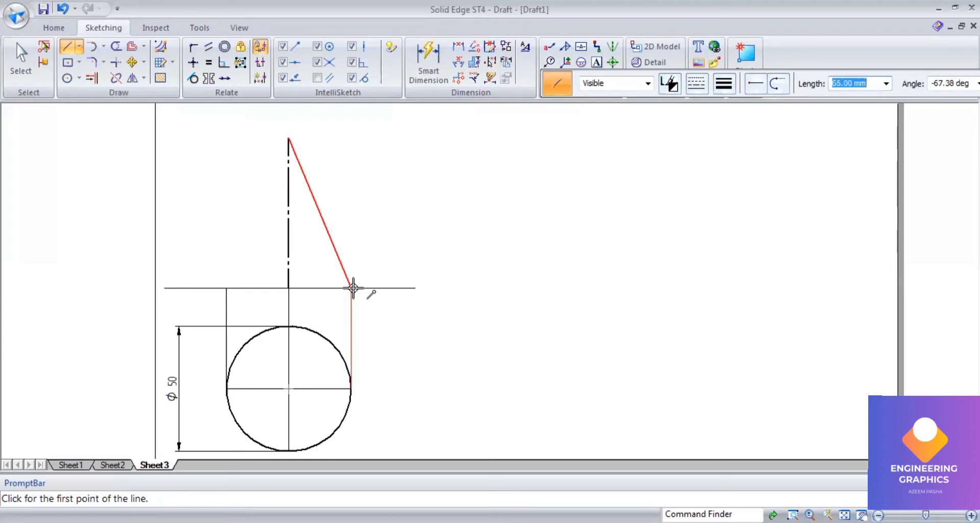
pyautogui.click(226, 288)
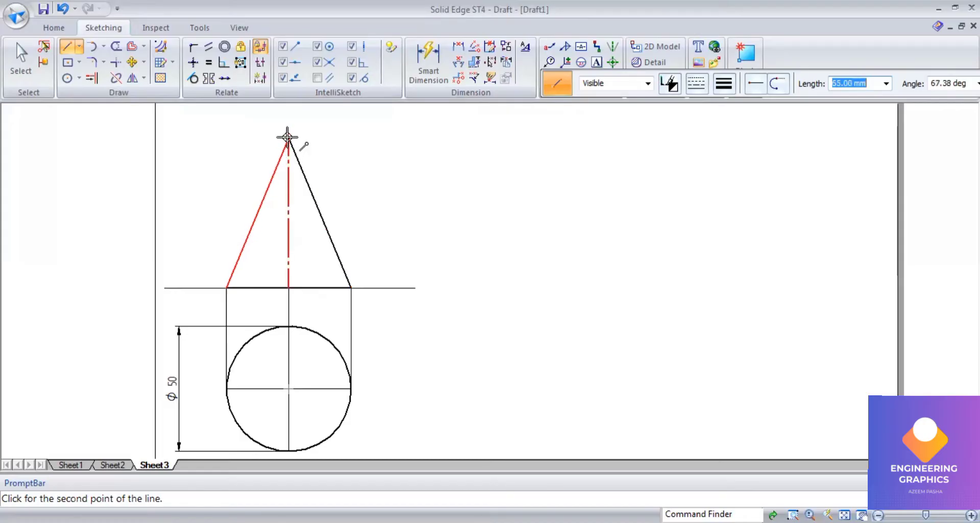
pyautogui.click(288, 137)
pyautogui.click(427, 60)
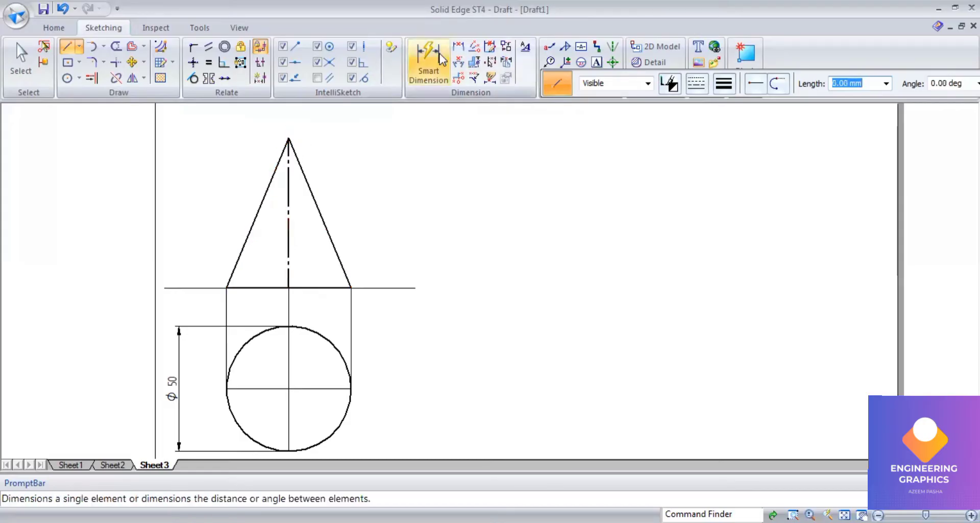
# Add a 60 height dimension left of the cone and a 65 slant-length dimension on the right side
pyautogui.click(244, 237)
pyautogui.click(209, 230)
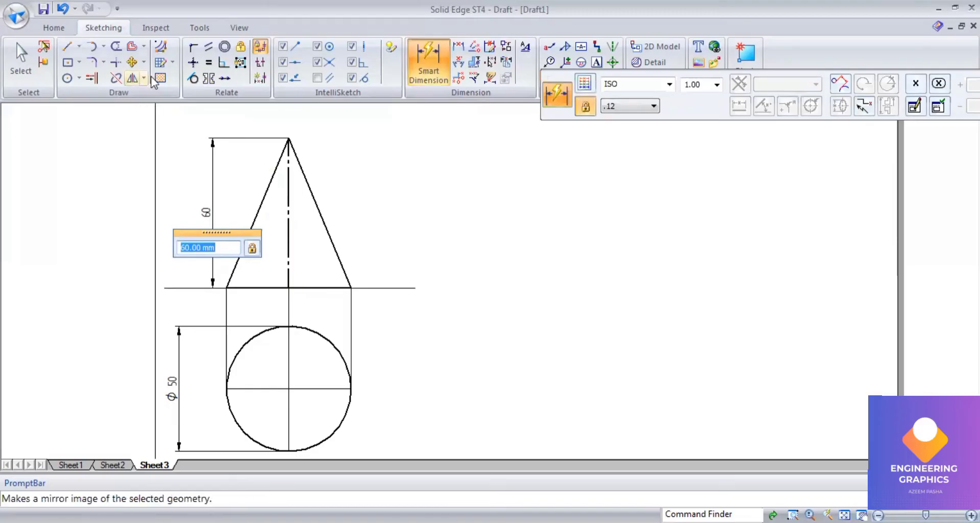
pyautogui.click(427, 62)
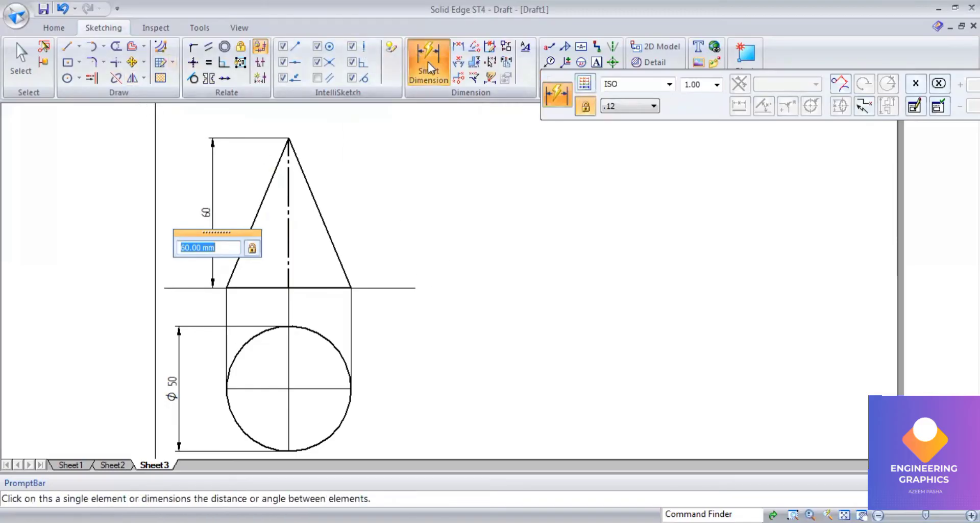
pyautogui.click(327, 209)
pyautogui.click(371, 188)
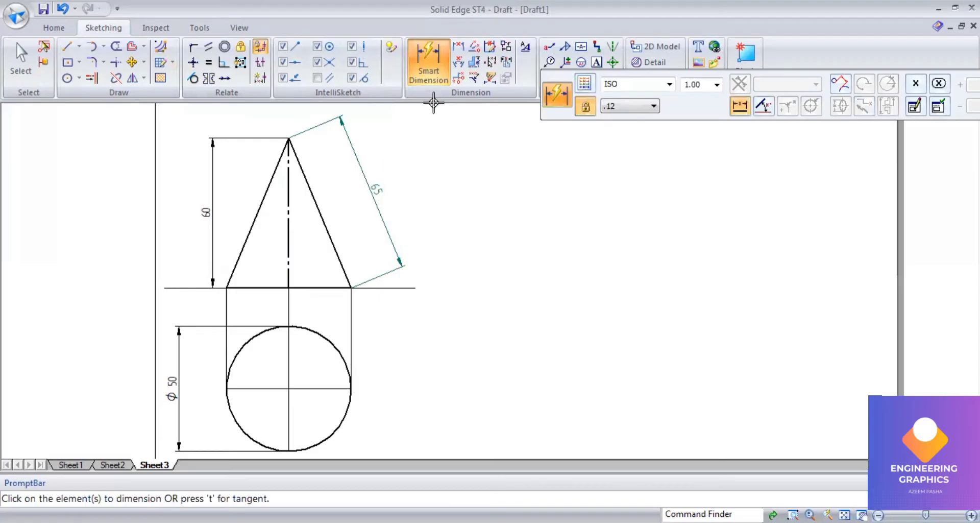
pyautogui.click(595, 60)
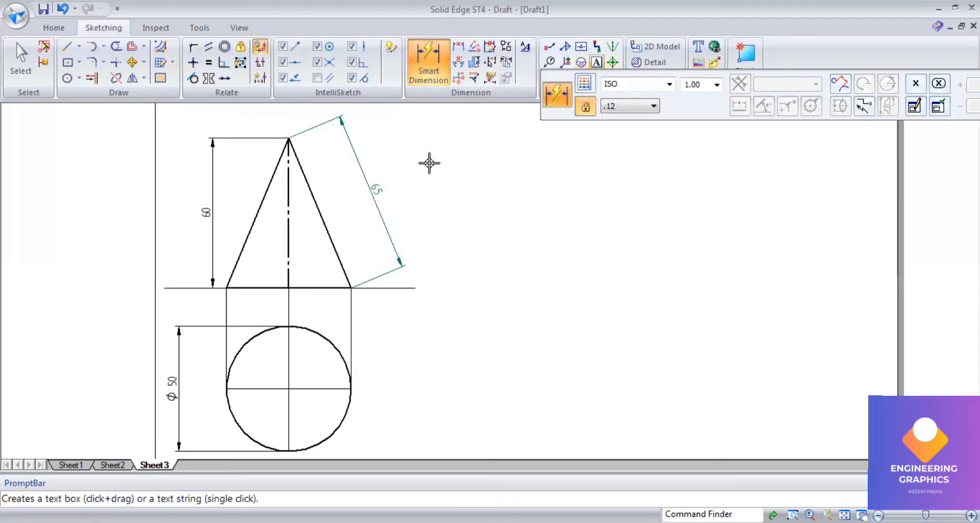
# Label the 65 side 'R' and start a formula text box, reverting from Symbol to Solid Edge ISO font
pyautogui.click(393, 175)
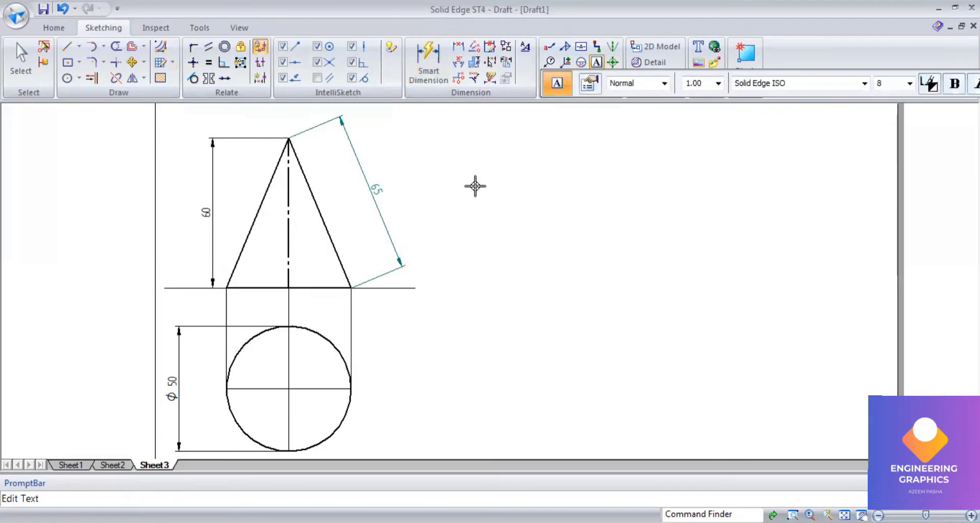
pyautogui.write('R')
pyautogui.click(623, 140)
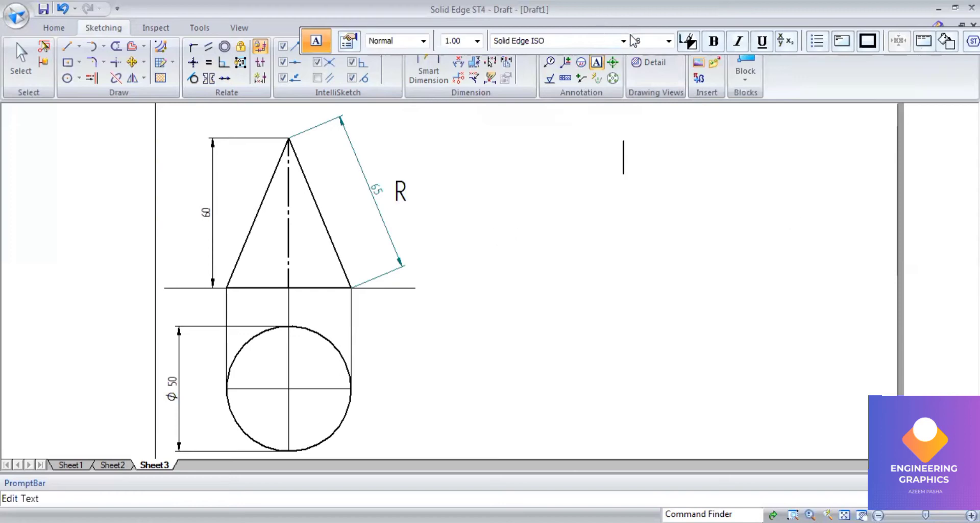
pyautogui.click(623, 41)
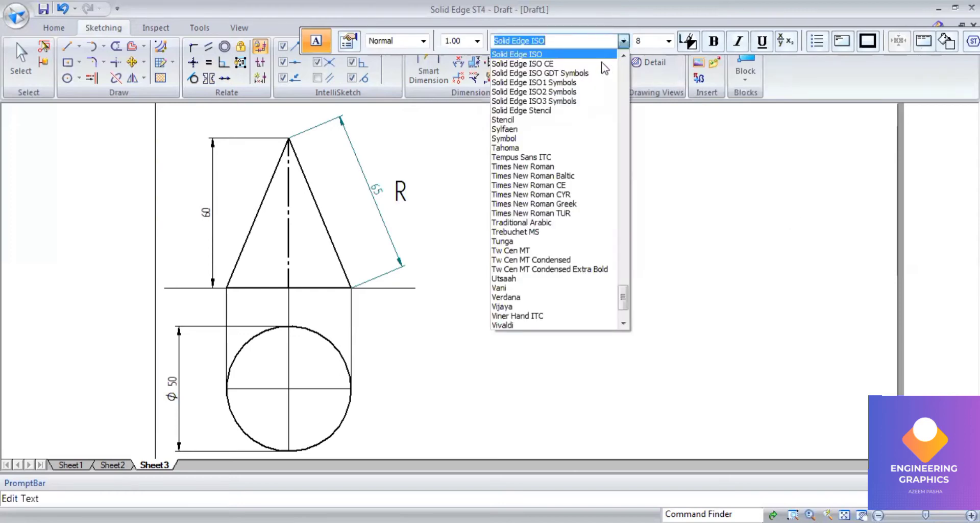
pyautogui.click(556, 139)
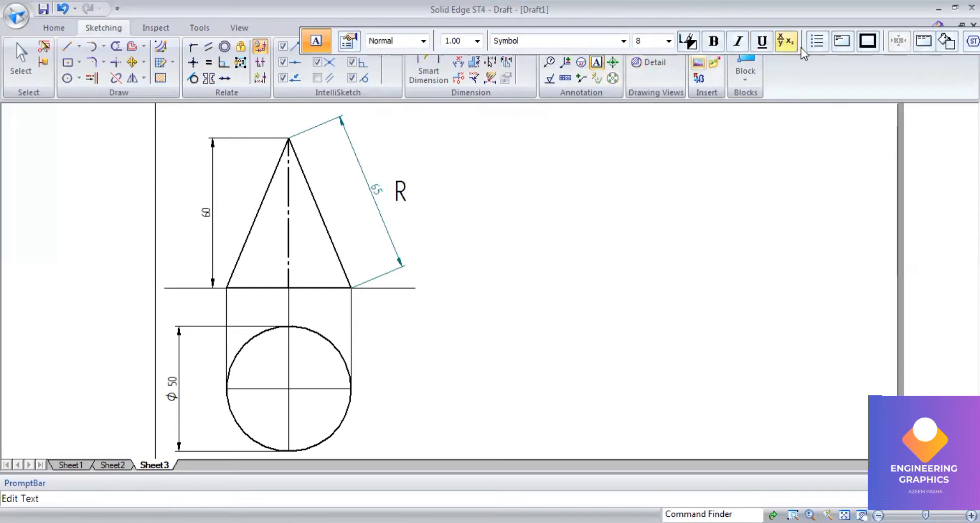
pyautogui.click(624, 41)
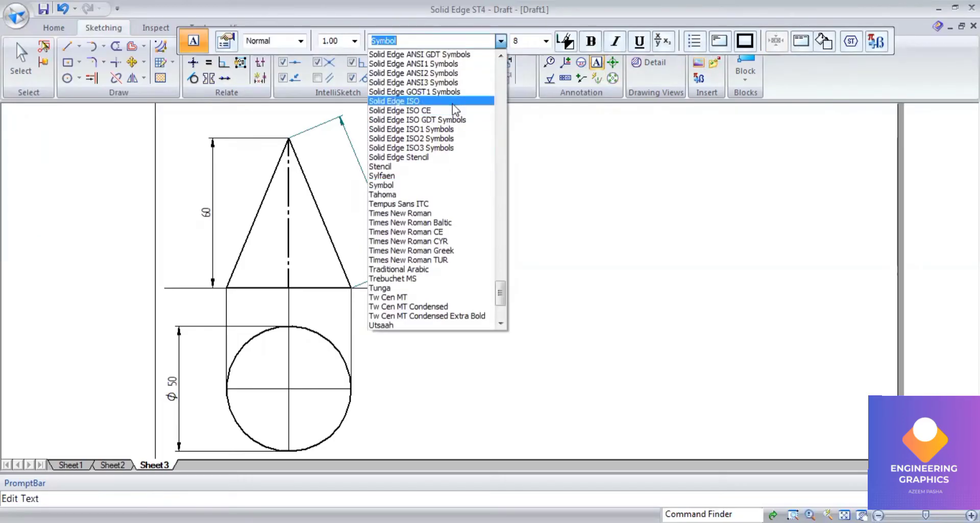
pyautogui.click(394, 101)
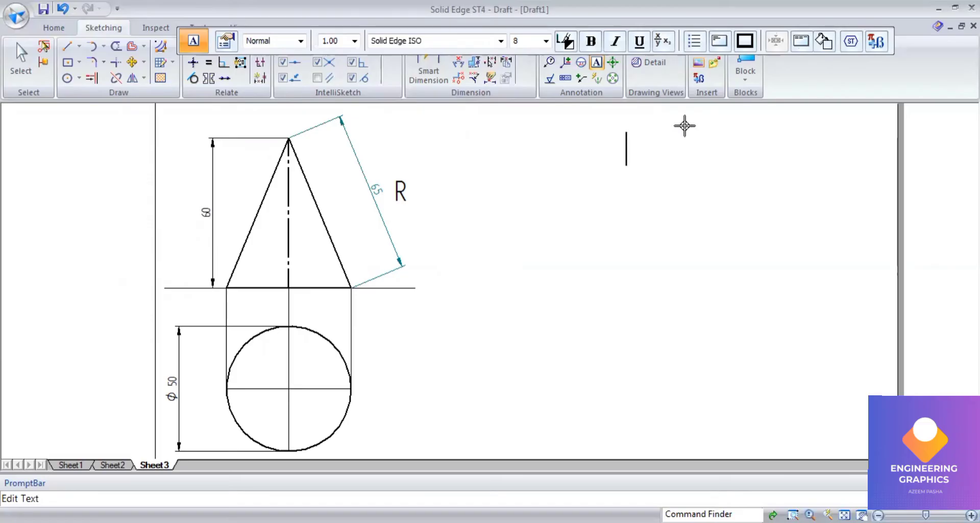
# Write the note 'THETA= R/r * 360' and add '= 65/25' beneath it
pyautogui.write('THE')
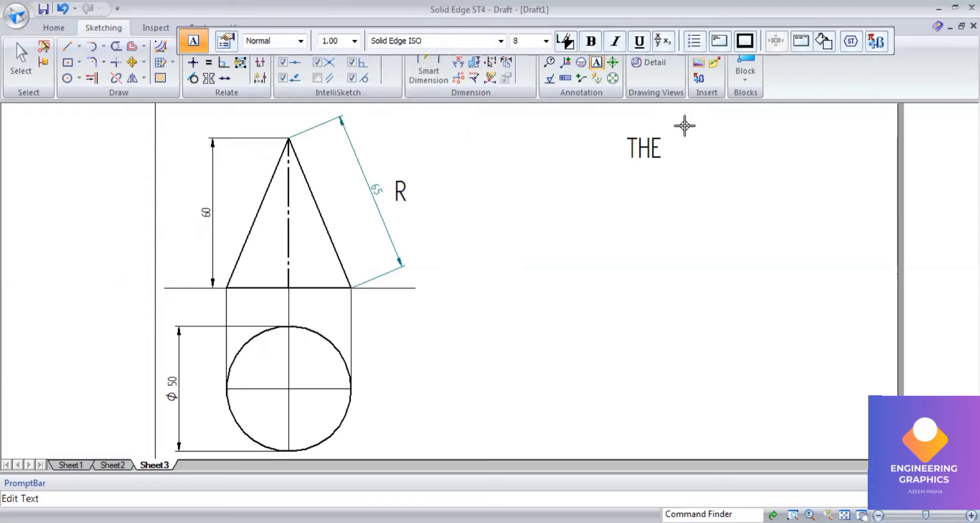
pyautogui.write('TA= R/r')
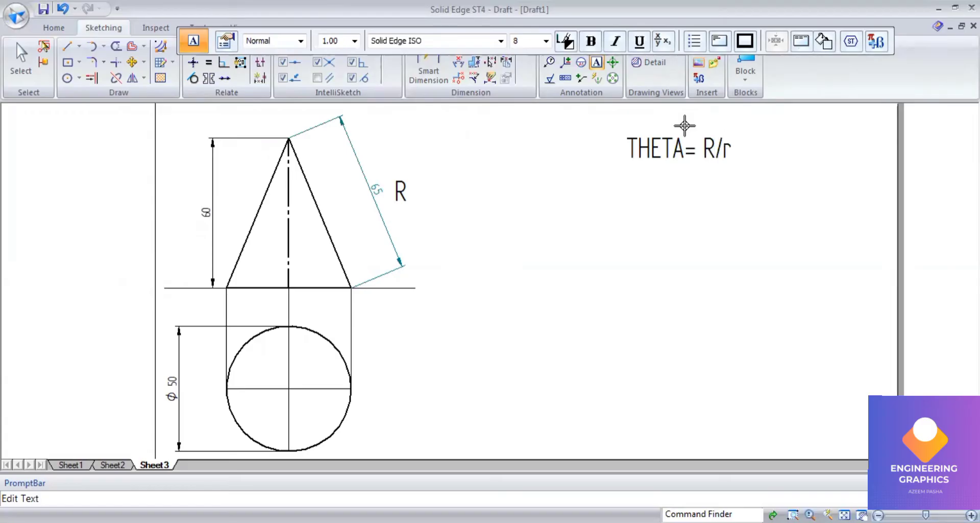
pyautogui.write(' * 360')
pyautogui.press('Return')
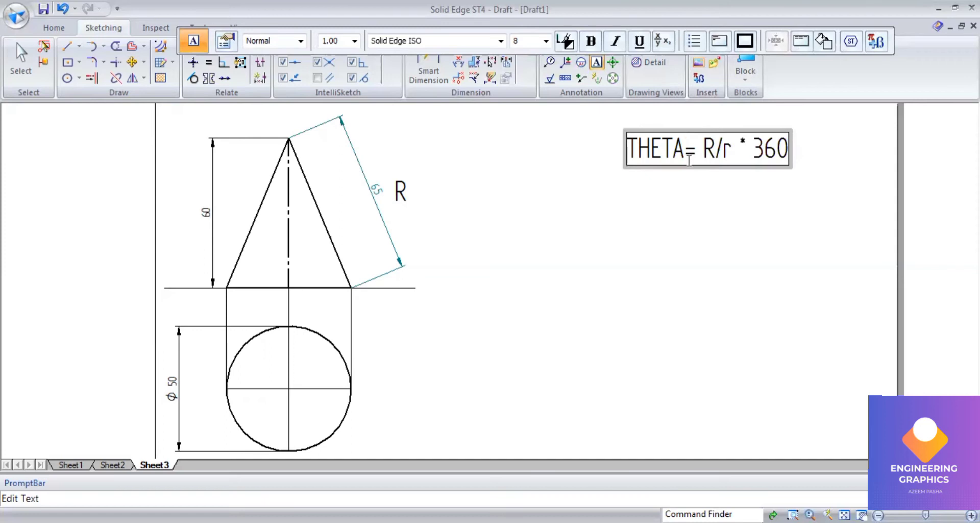
pyautogui.click(700, 208)
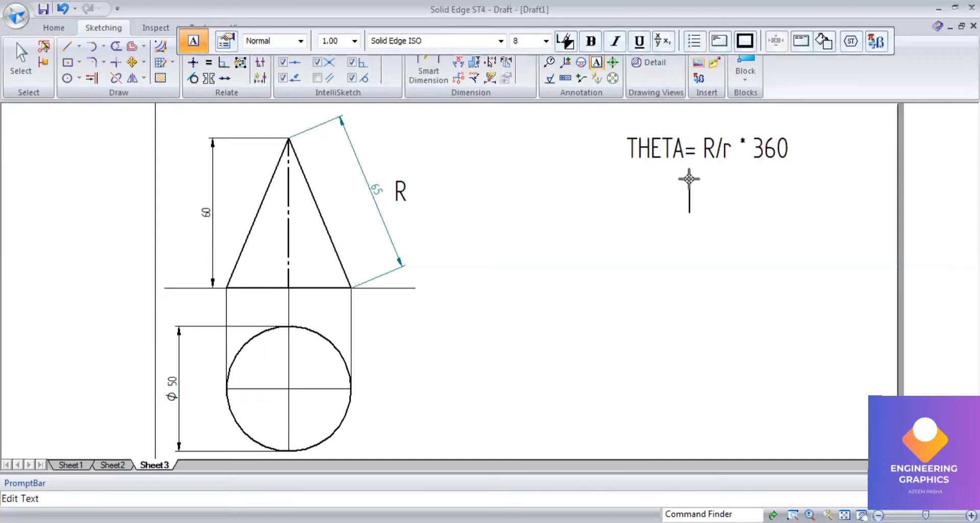
pyautogui.click(709, 199)
pyautogui.write('= 65/25')
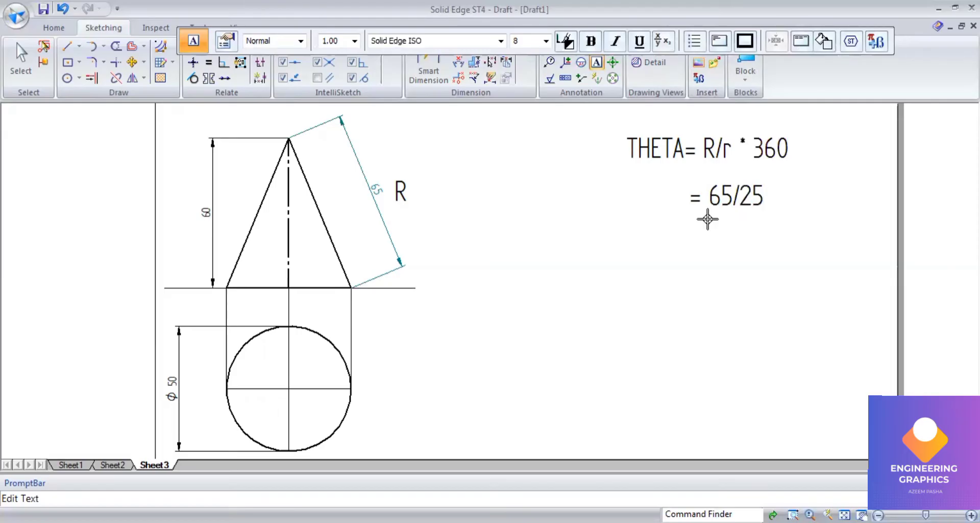
# Stack 65/25 as a fraction and append '*360' to the working line
pyautogui.press('space')
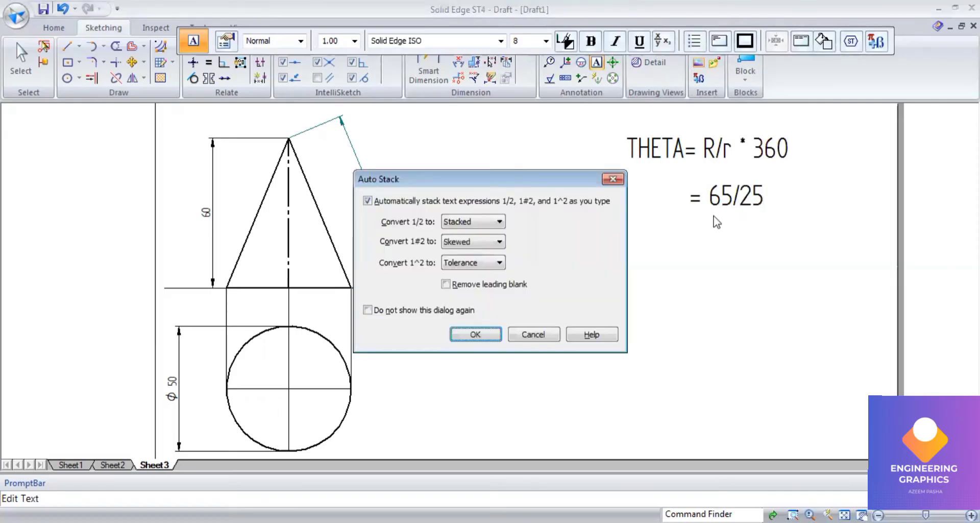
pyautogui.click(613, 179)
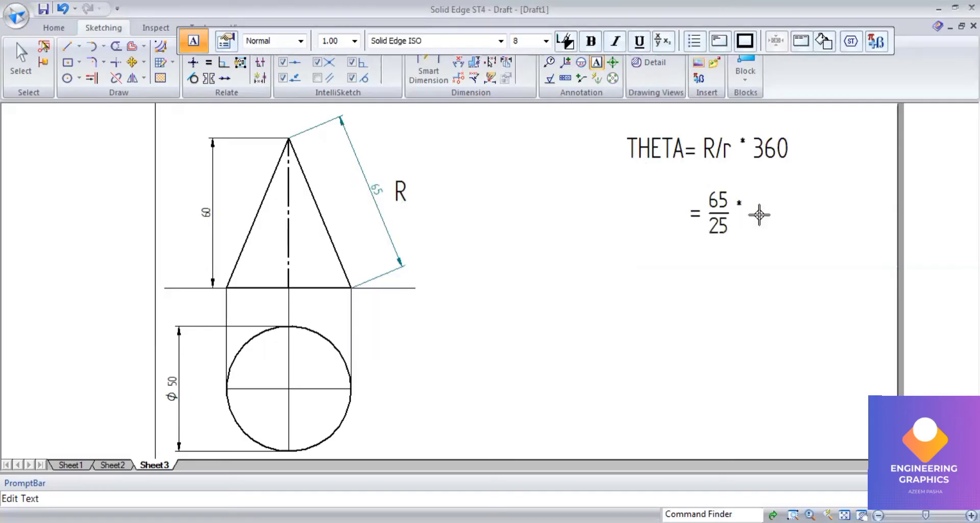
pyautogui.write('*360')
pyautogui.click(734, 148)
pyautogui.click(734, 145)
pyautogui.click(21, 56)
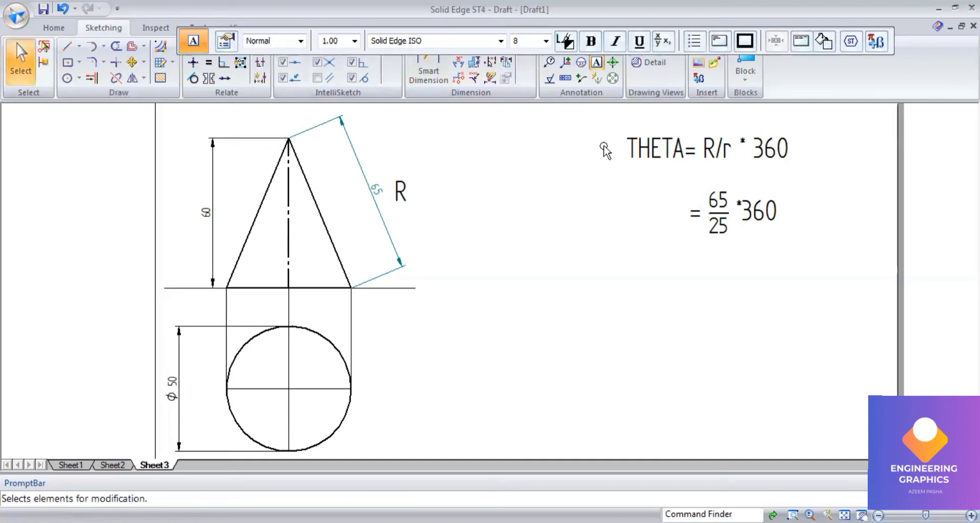
# Change R/r to r/R so the formula reads 'THETA= r/R * 360'
pyautogui.click(751, 160)
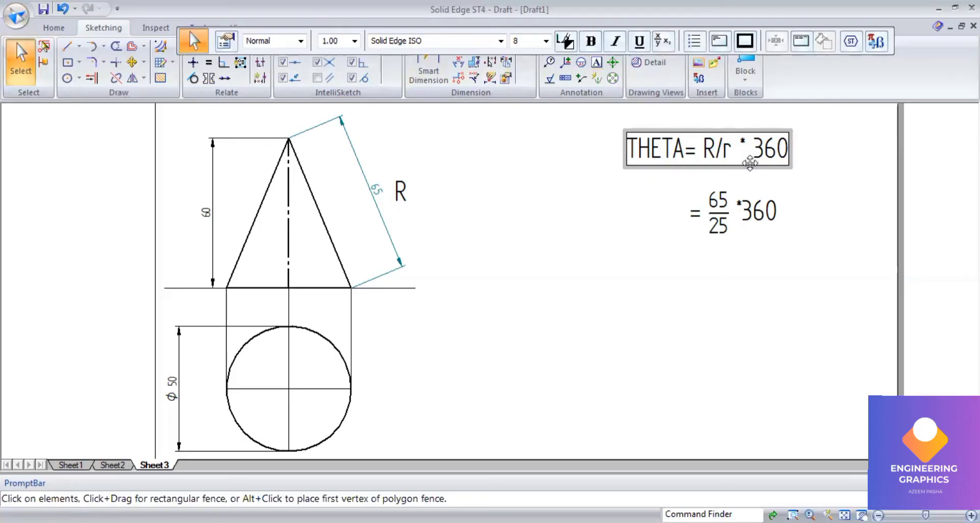
pyautogui.press('BackSpace')
pyautogui.press('BackSpace')
pyautogui.press('BackSpace')
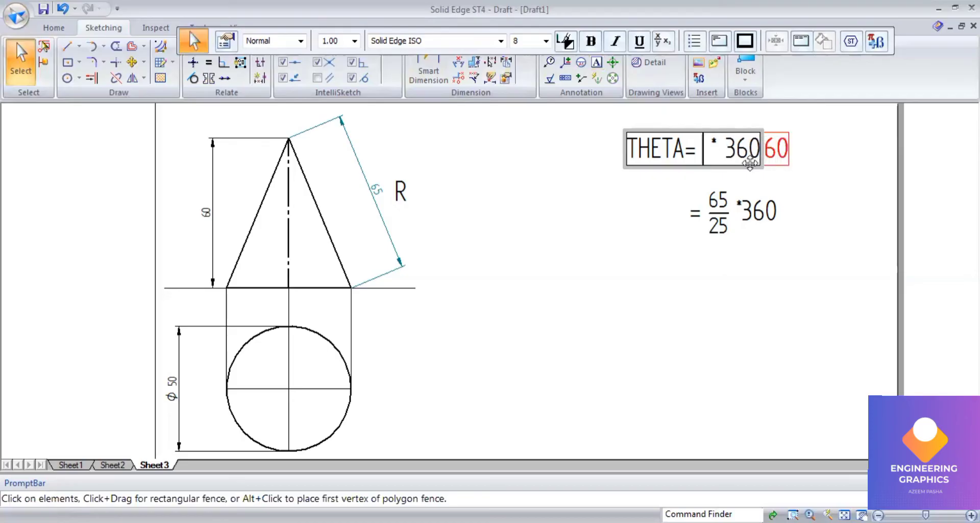
pyautogui.write('r/')
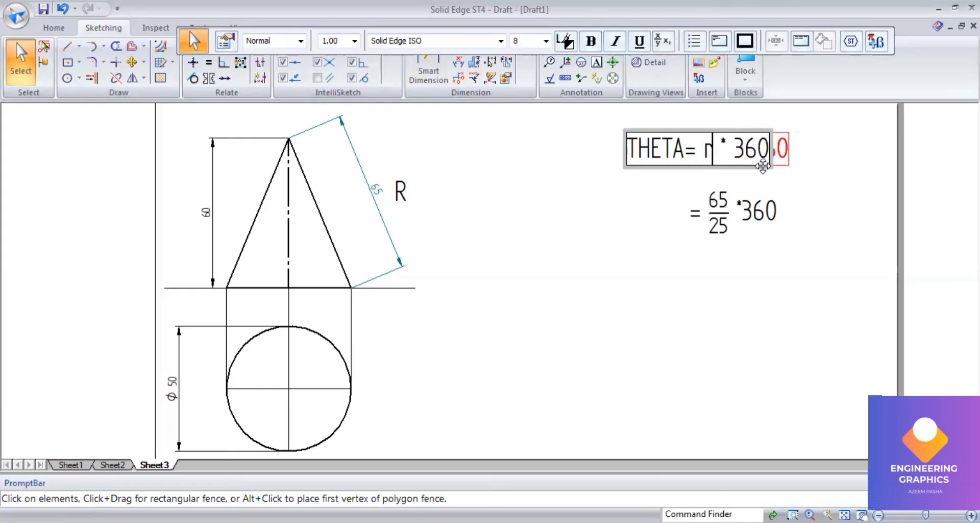
pyautogui.write('R')
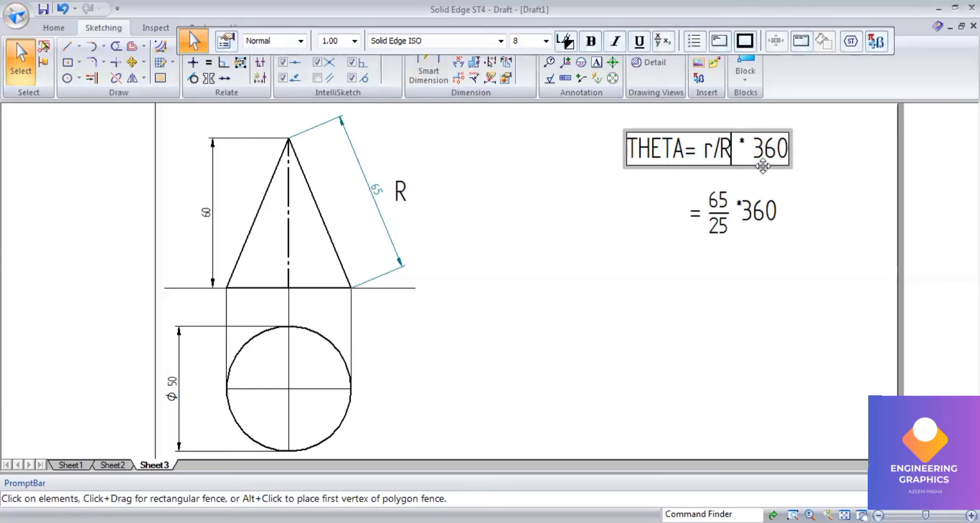
# Replace 65/25 with a stacked 25/65 fraction in the working text
pyautogui.click(730, 207)
pyautogui.click(729, 207)
pyautogui.doubleClick(730, 206)
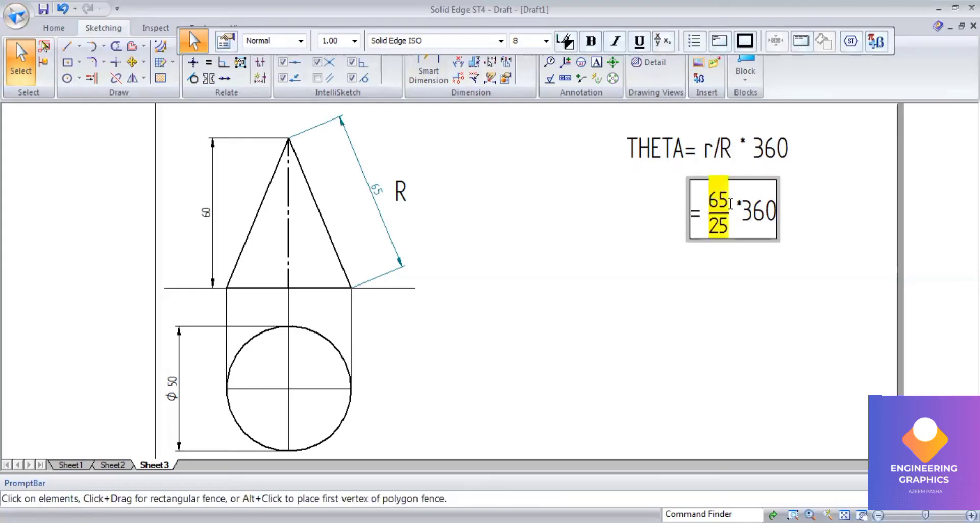
pyautogui.press('Delete')
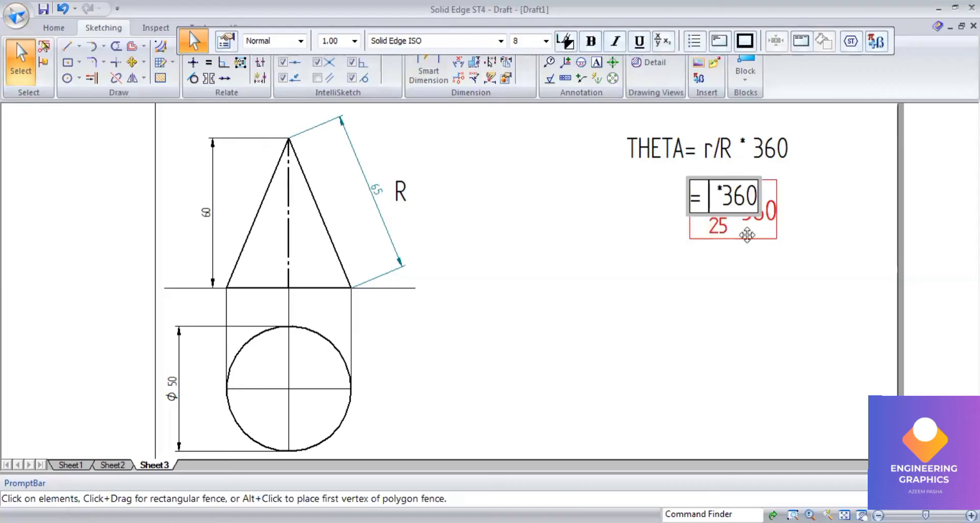
pyautogui.write('25')
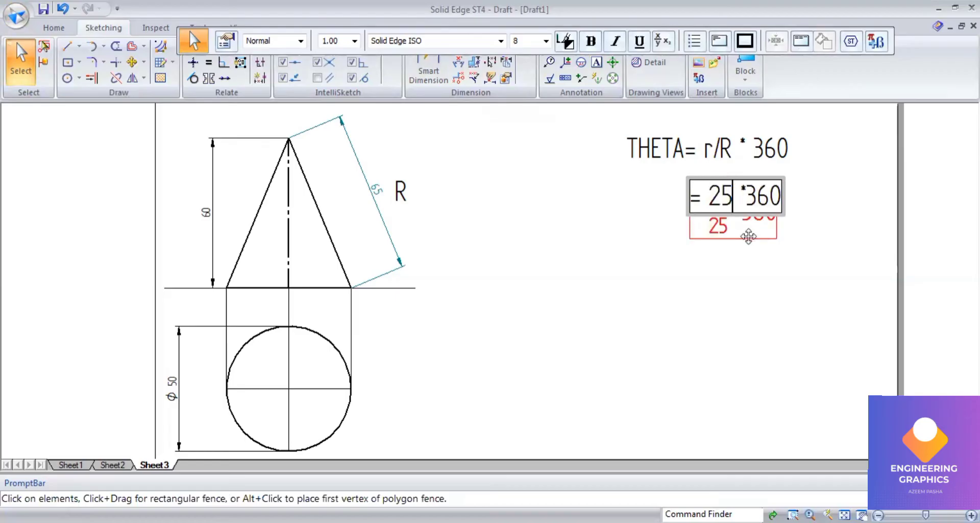
pyautogui.write('/5')
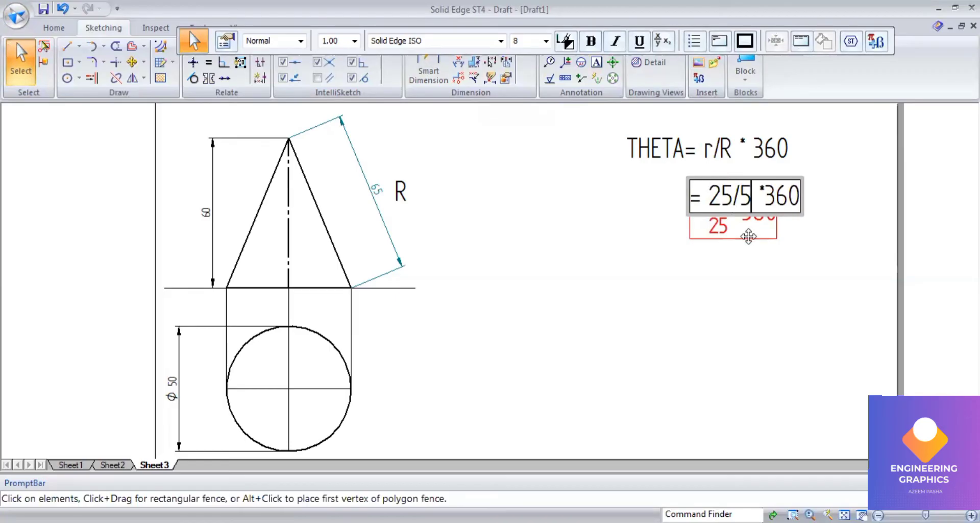
pyautogui.press('BackSpace')
pyautogui.write('65')
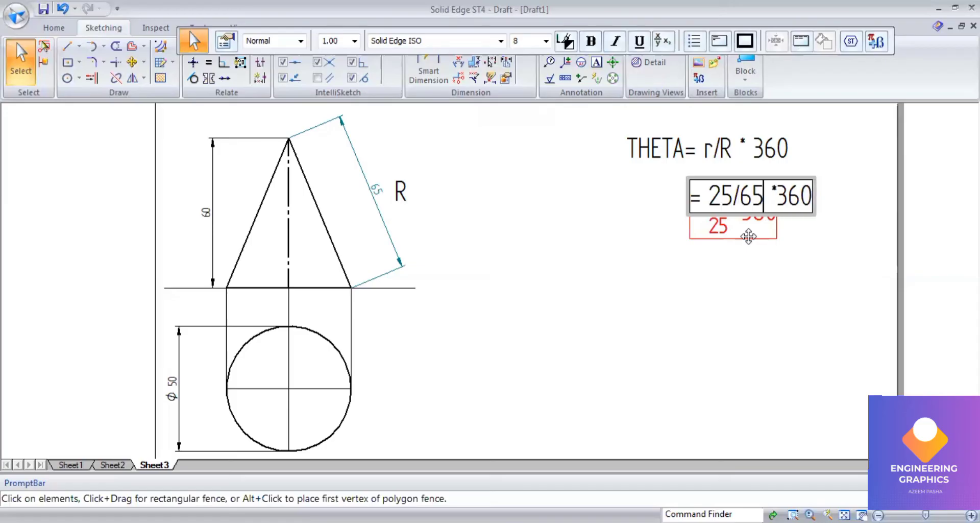
pyautogui.click(475, 334)
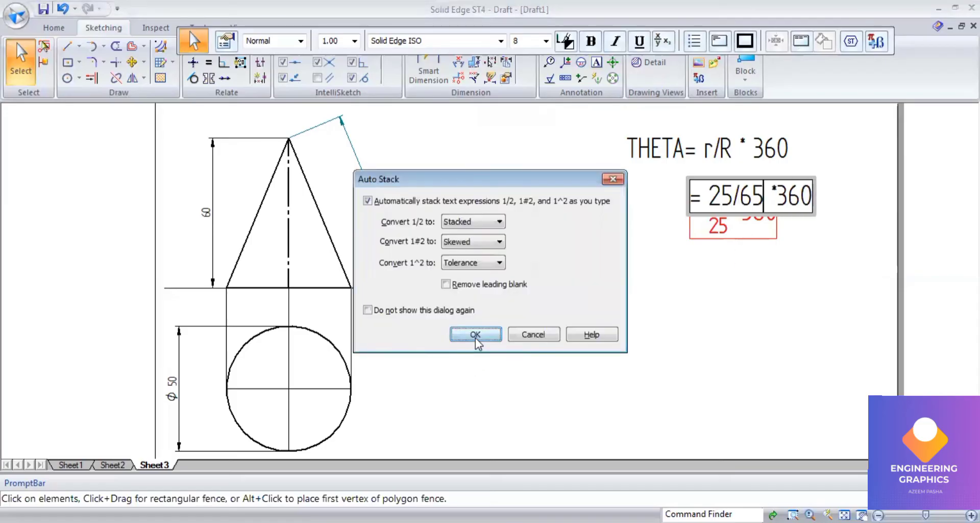
pyautogui.click(810, 335)
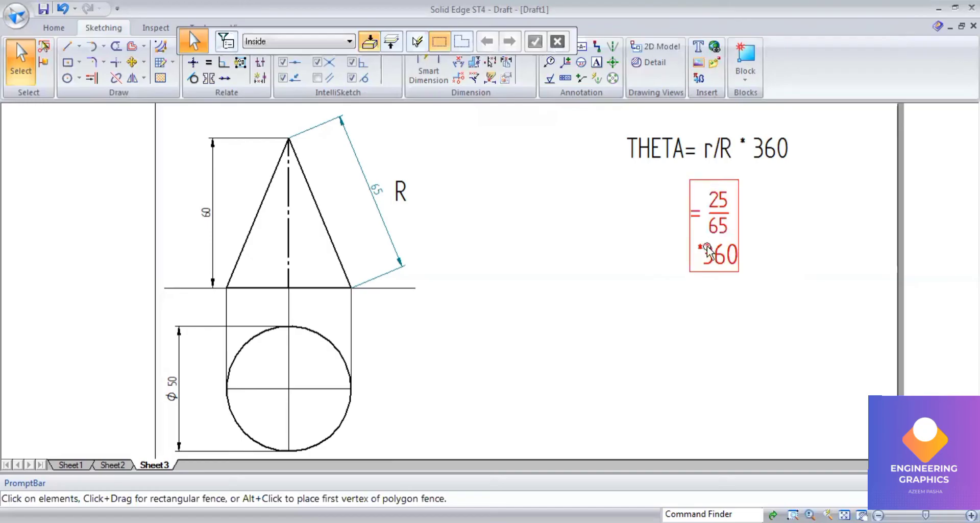
# Shift the working slightly right under the formula and rejoin *360 onto the fraction line
pyautogui.click(740, 240)
pyautogui.moveTo(740, 232); pyautogui.dragTo(756, 232)
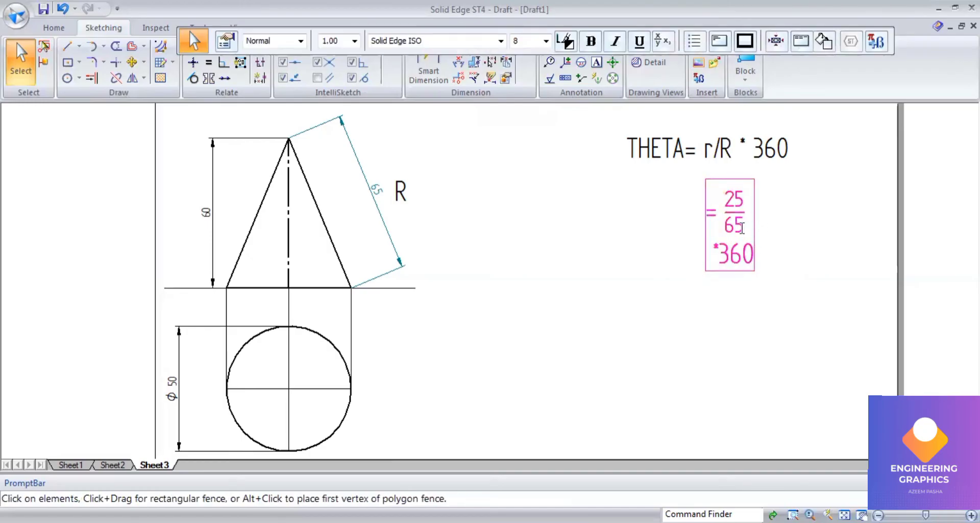
pyautogui.click(714, 250)
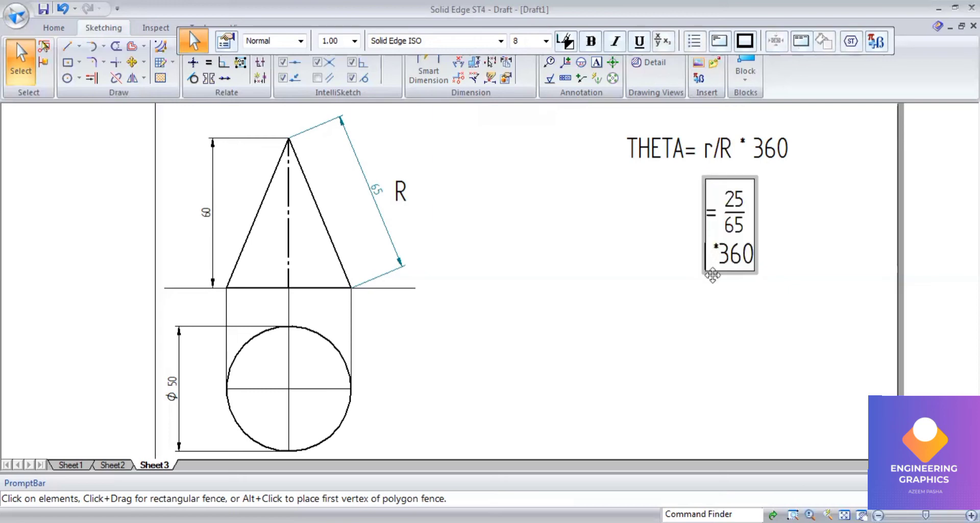
pyautogui.press('BackSpace')
pyautogui.click(770, 309)
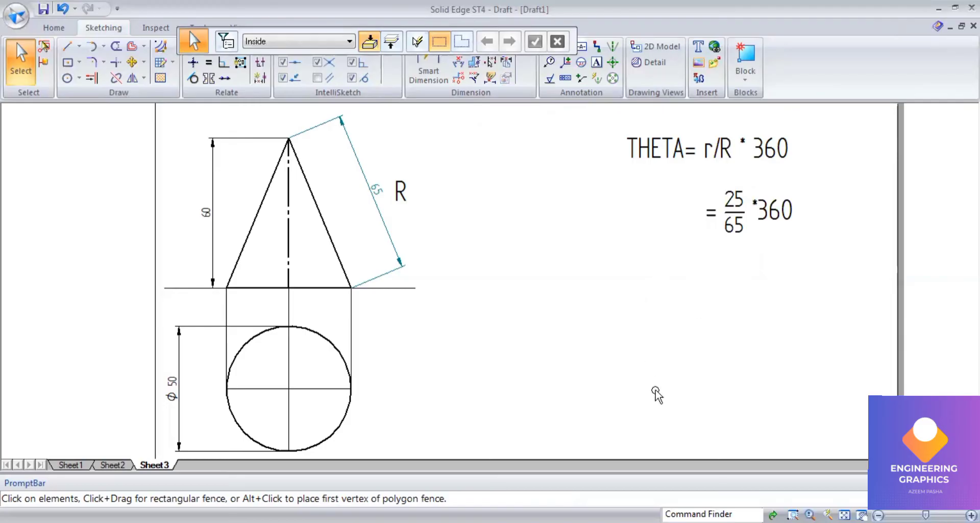
# Write the result '= 138degree' below the fraction working
pyautogui.click(596, 62)
pyautogui.click(704, 260)
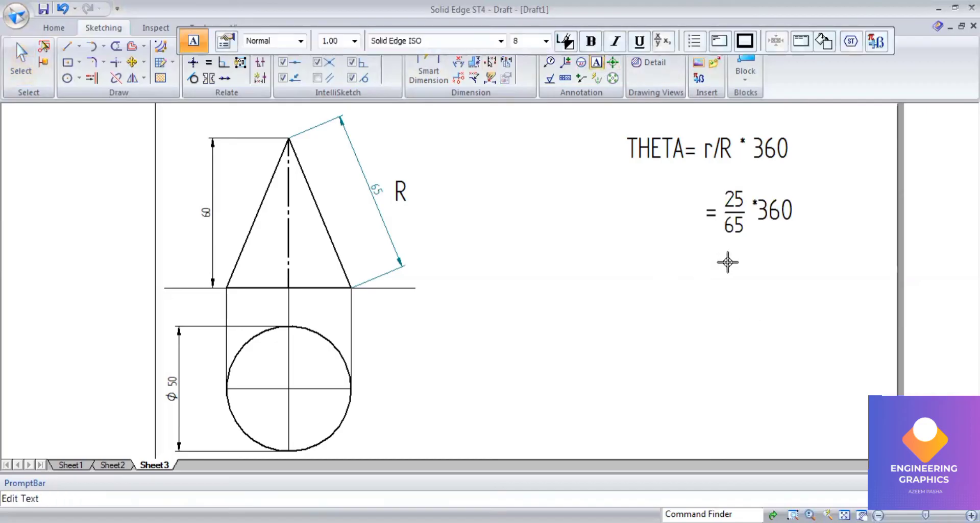
pyautogui.write('=  138degree')
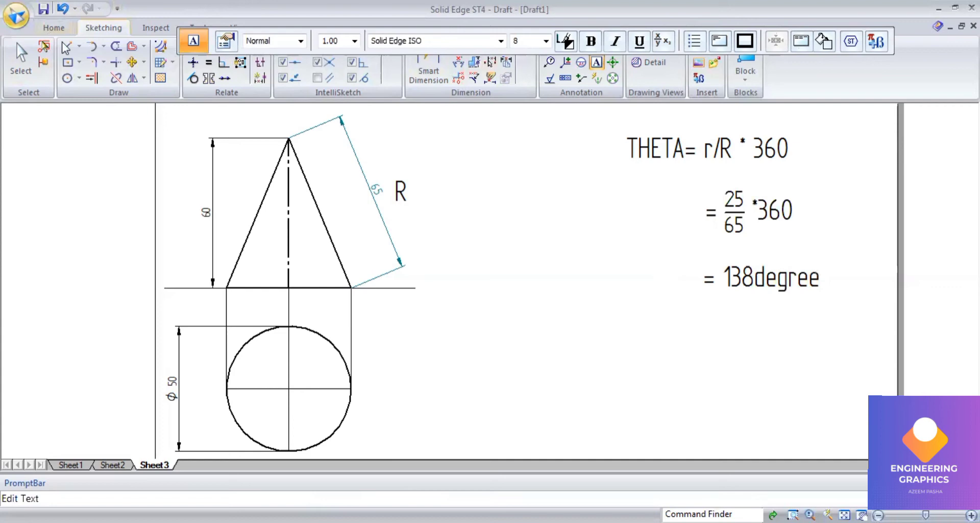
pyautogui.press('l')
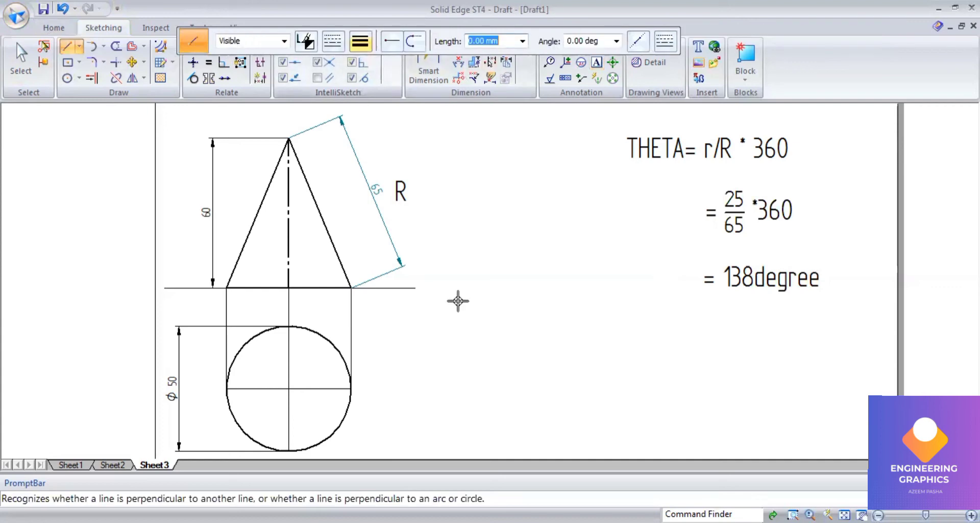
# Draw a 65 mm sloping line from the base line's right end, then return to straight lines
pyautogui.click(429, 287)
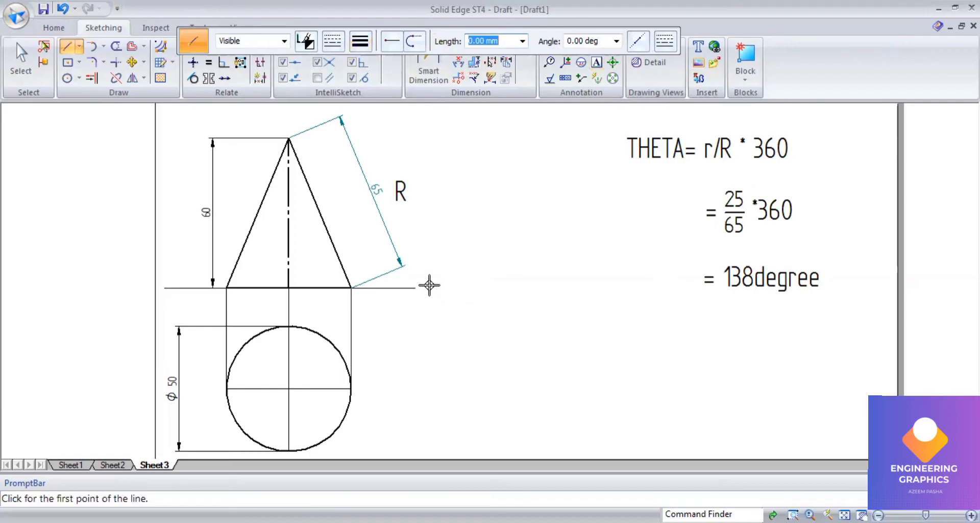
pyautogui.write('65')
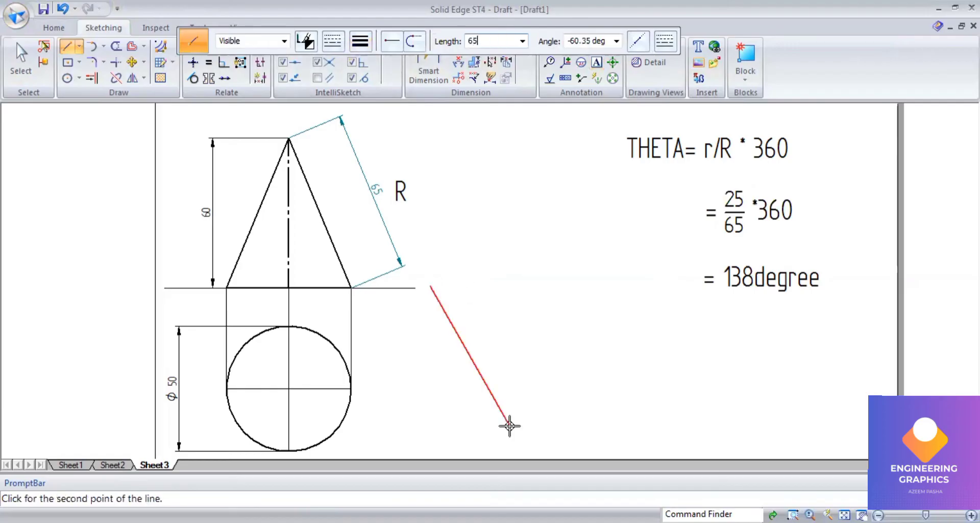
pyautogui.press('Tab')
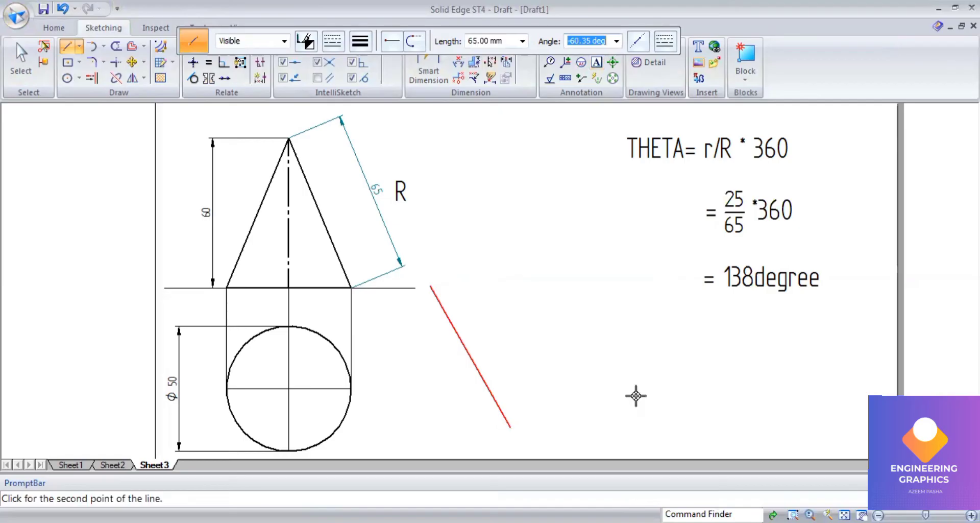
pyautogui.press('Return')
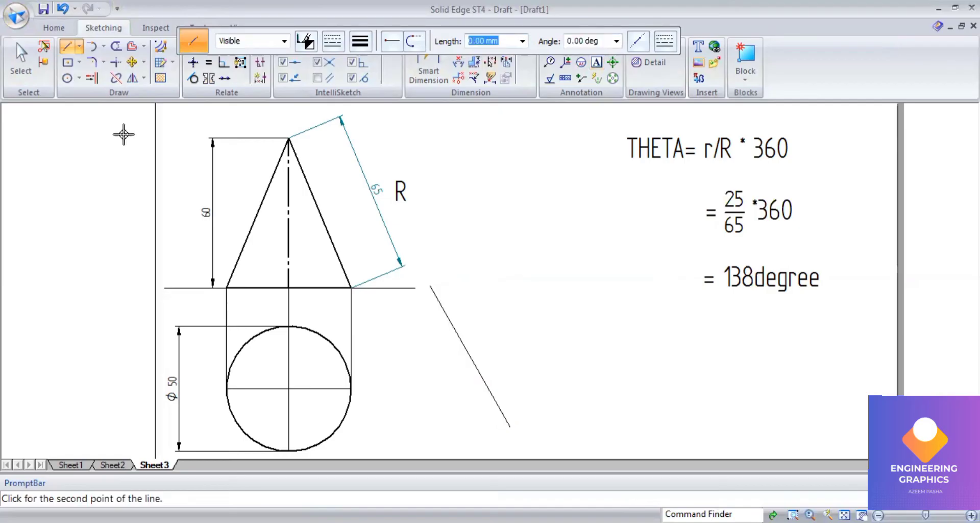
pyautogui.click(103, 47)
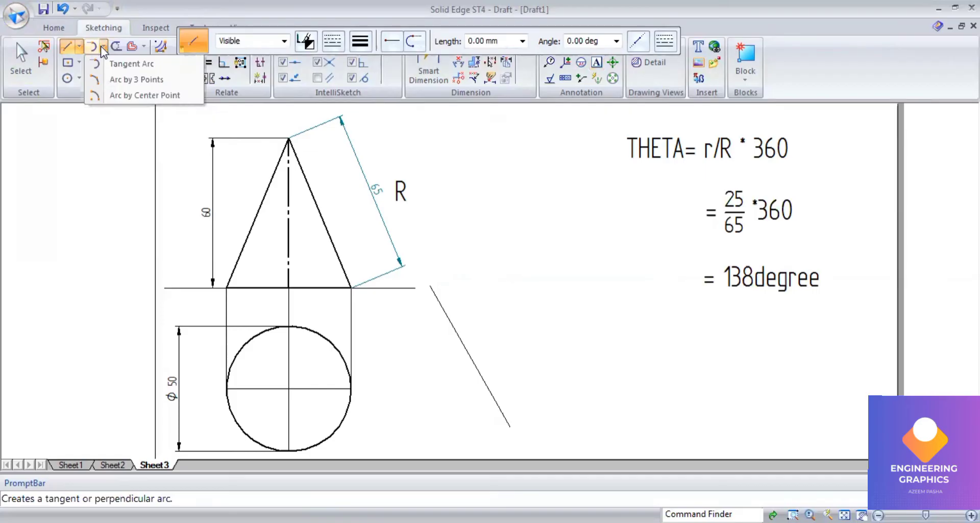
pyautogui.click(72, 48)
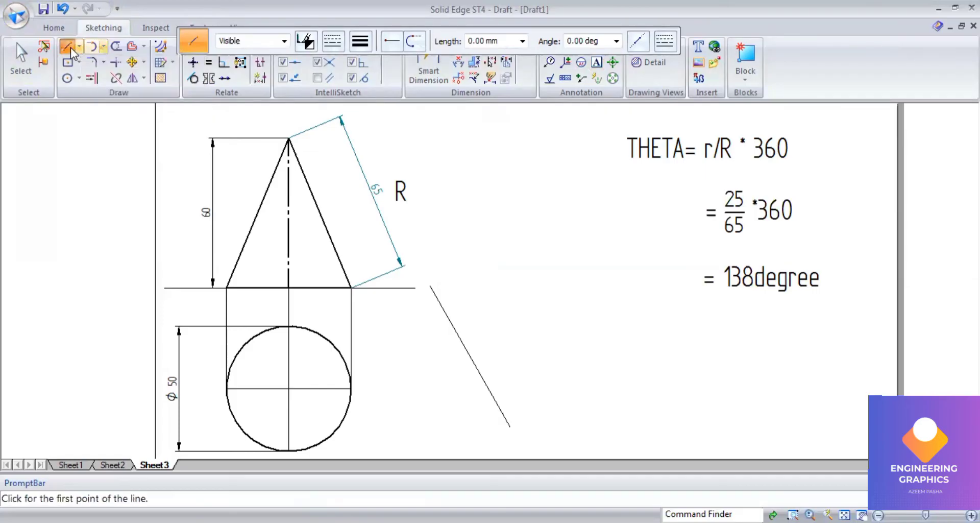
# Cancel the pending line and undo the slanted line beside the cone
pyautogui.click(428, 286)
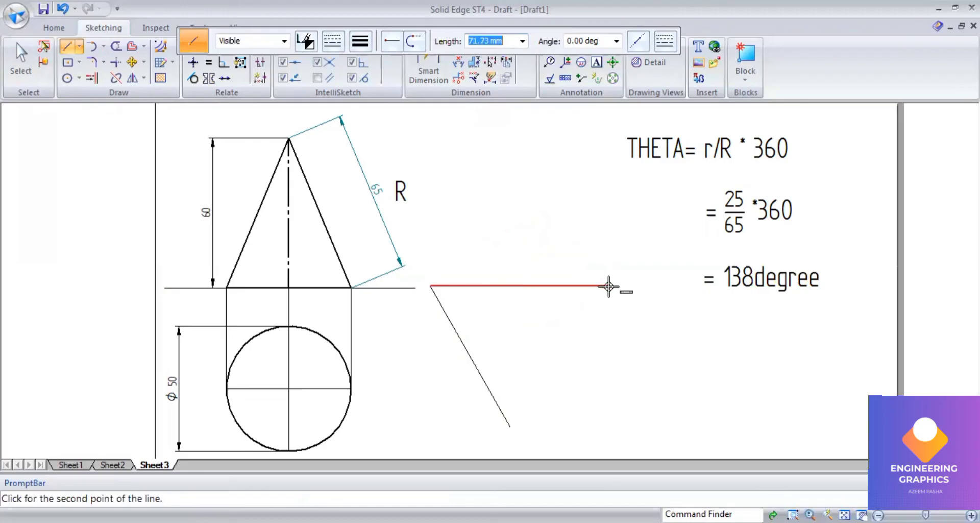
pyautogui.press('Escape')
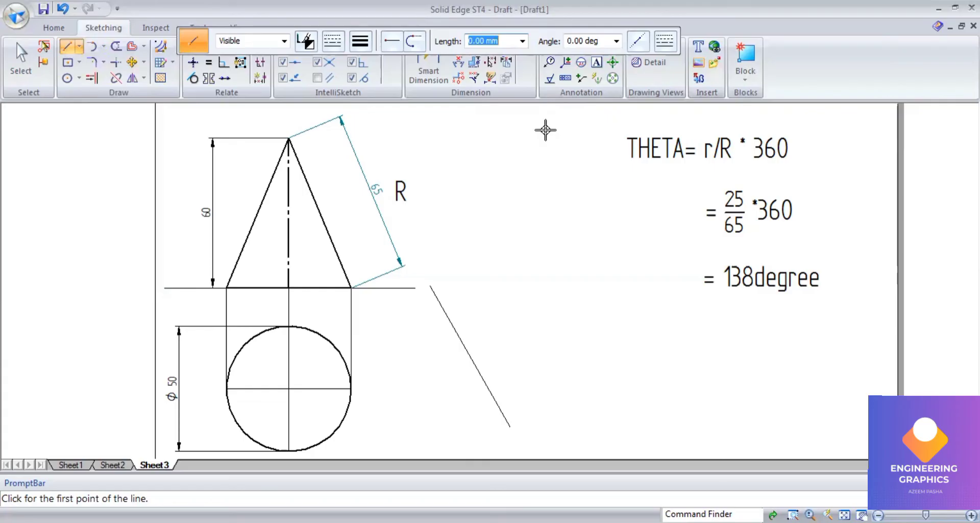
pyautogui.hotkey('ctrl', 'z')
# Draw a 65 mm vertical line to the right of the R label
pyautogui.click(458, 189)
pyautogui.write('65')
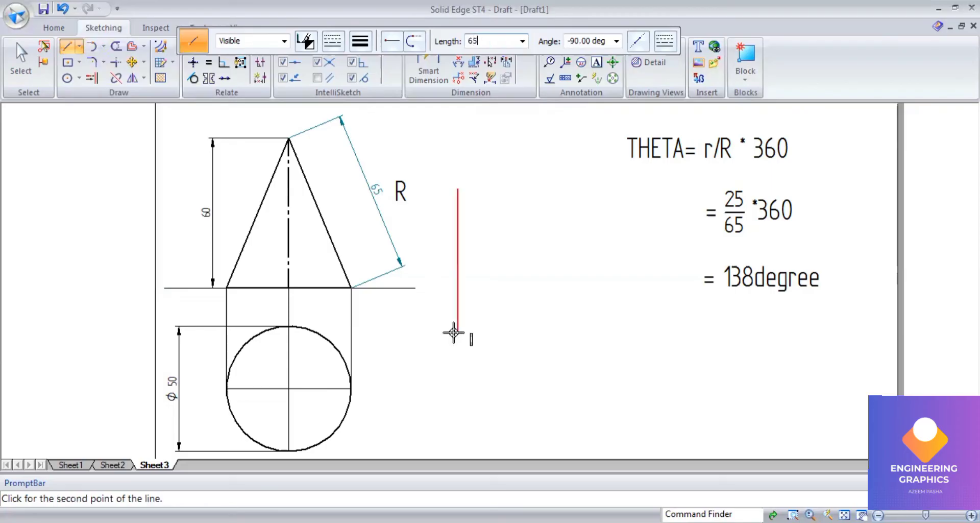
pyautogui.press('Tab')
pyautogui.press('Return')
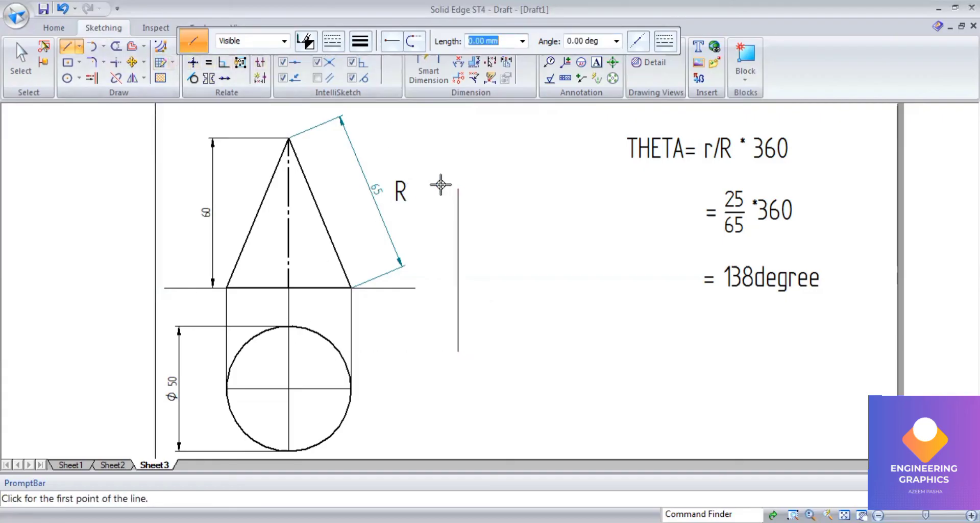
# From the vertical line's top, draw a second 65 mm line at 48°
pyautogui.click(458, 190)
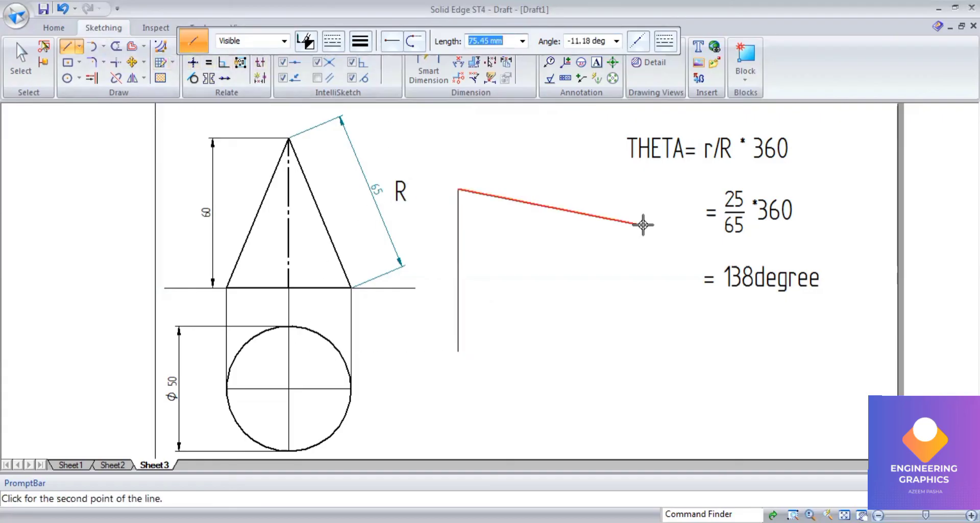
pyautogui.write('6')
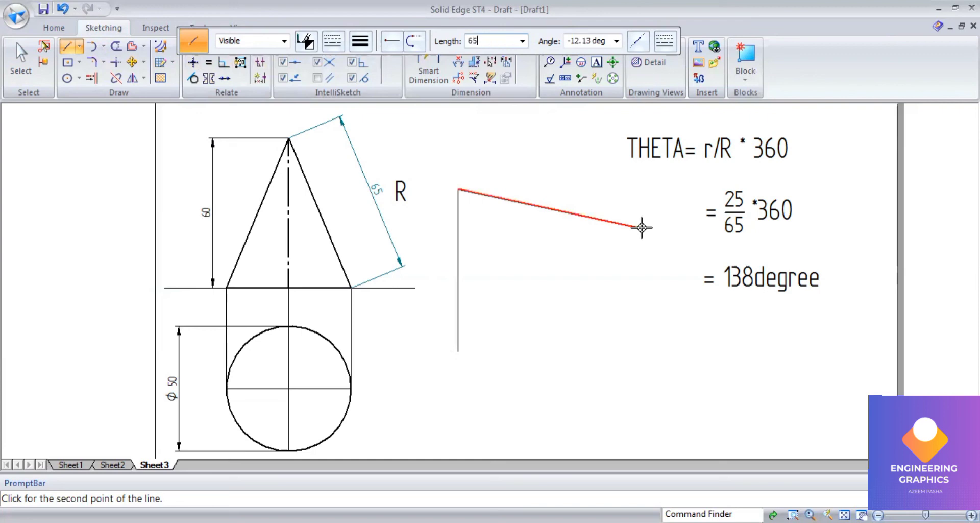
pyautogui.write('5')
pyautogui.press('Tab')
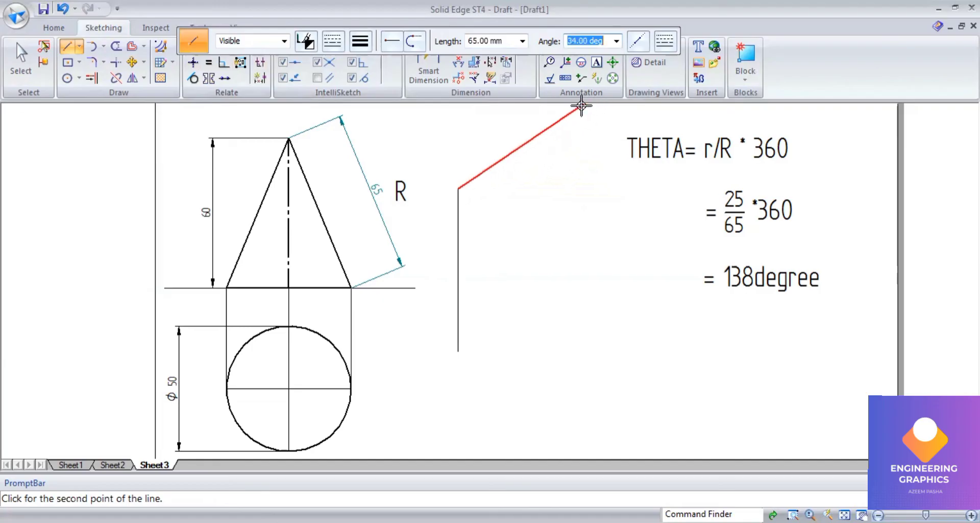
pyautogui.write('48')
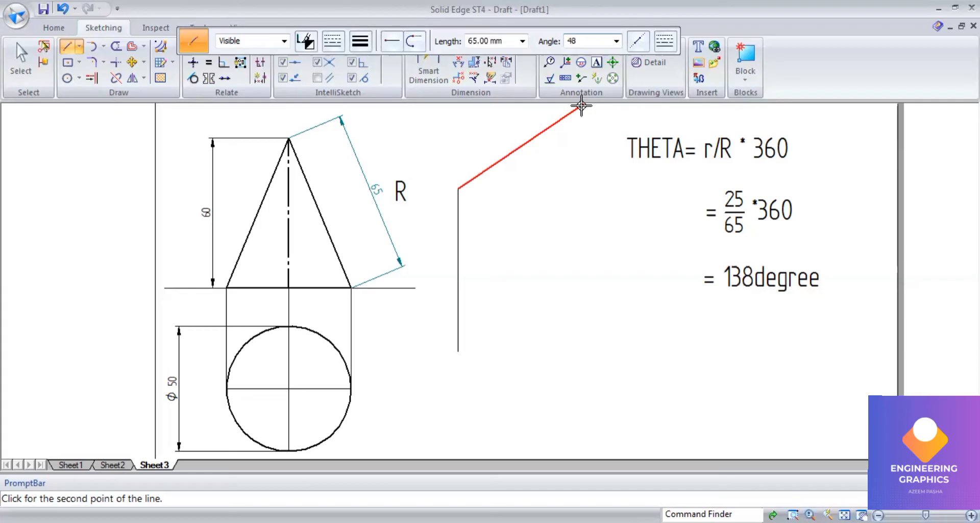
pyautogui.press('Return')
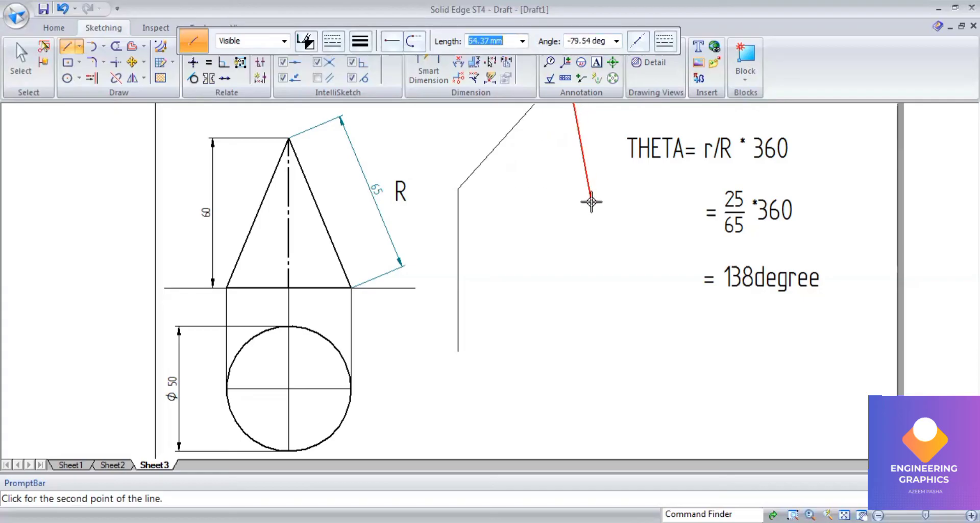
pyautogui.press('Escape')
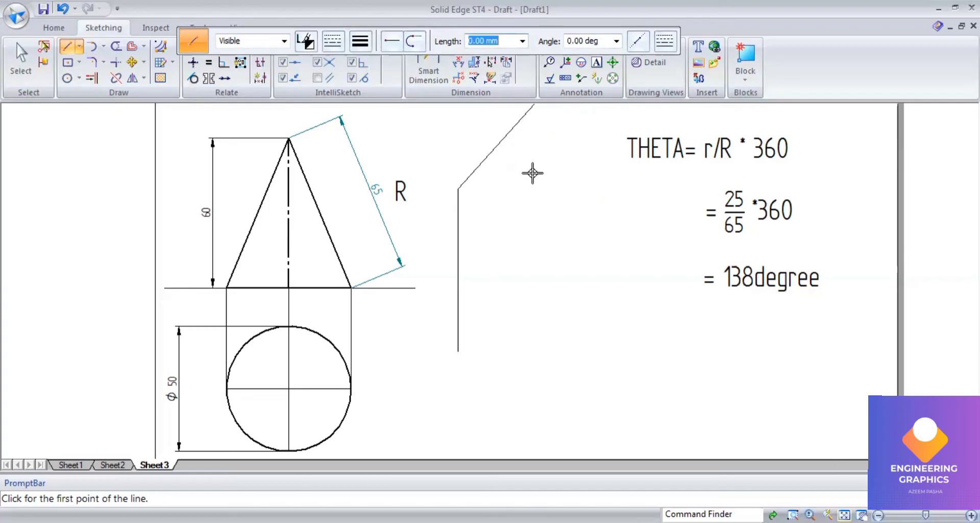
pyautogui.scroll(-1, 525, 239)
# Dimension the angle between the vertical and angled lines
pyautogui.click(458, 71)
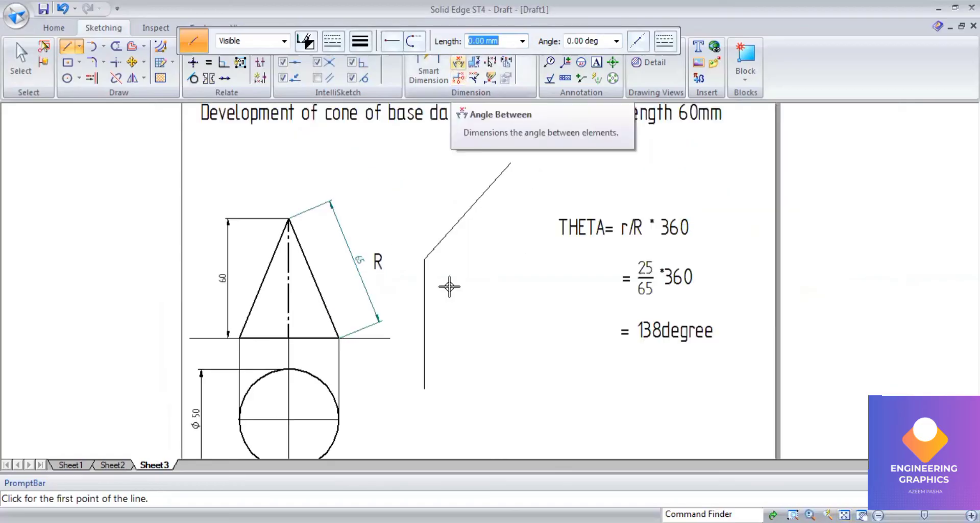
pyautogui.click(425, 280)
pyautogui.click(434, 247)
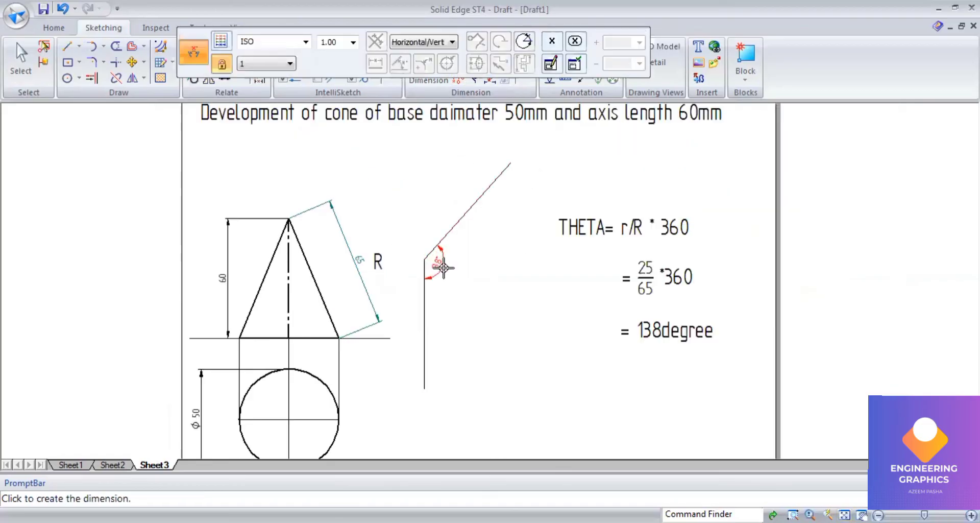
pyautogui.click(443, 265)
pyautogui.press('Escape')
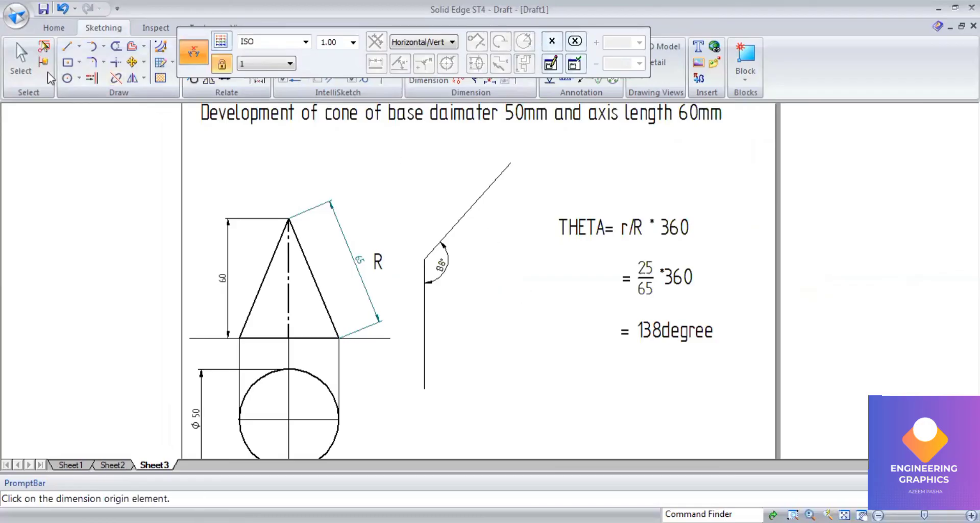
# Draw a centre-point arc about the lines' junction joining their free ends
pyautogui.click(103, 46)
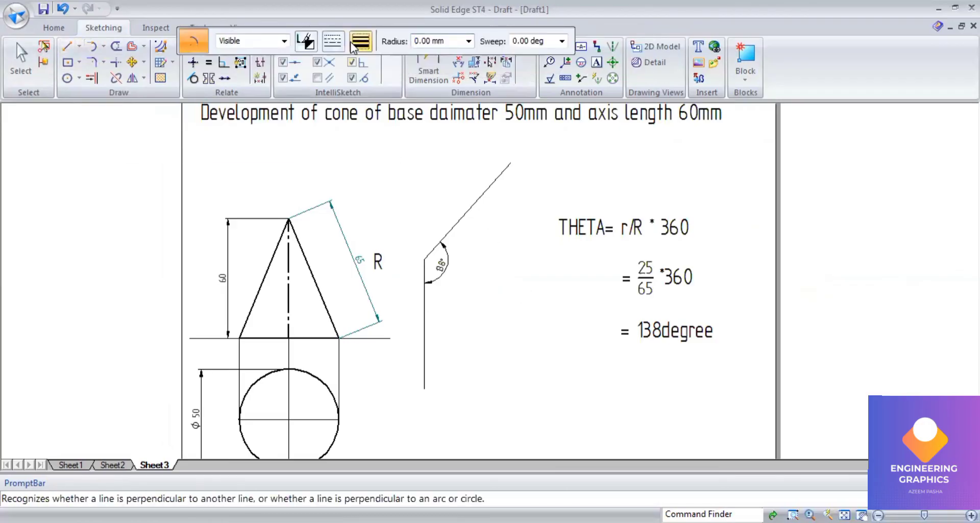
pyautogui.click(351, 46)
pyautogui.click(447, 321)
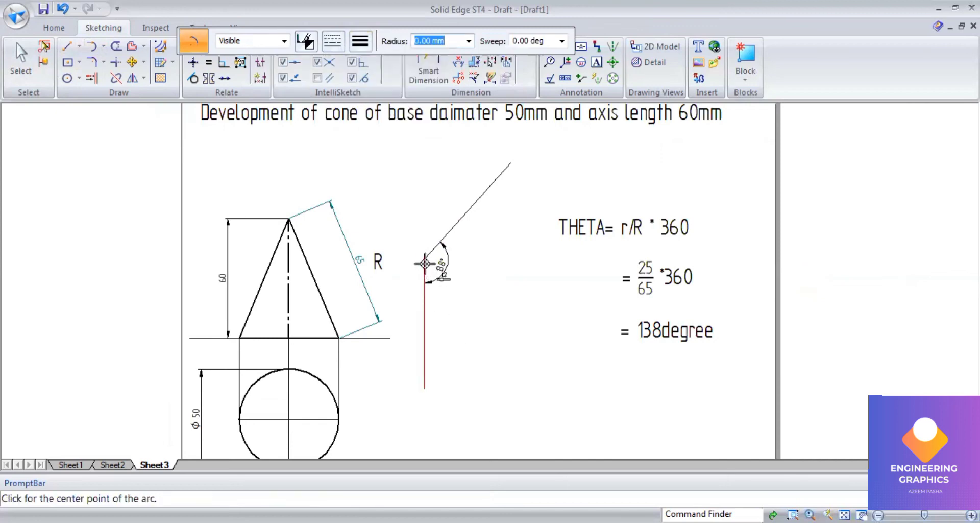
pyautogui.click(424, 259)
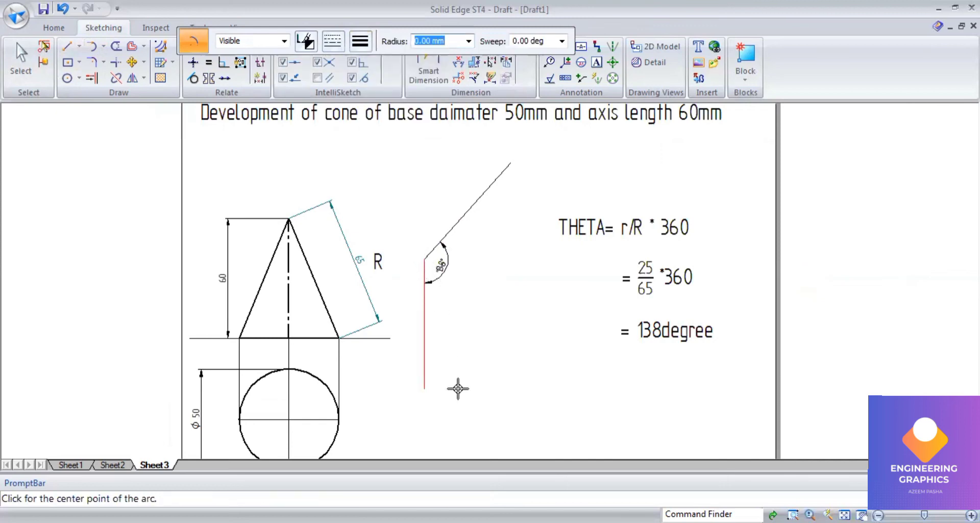
pyautogui.click(424, 392)
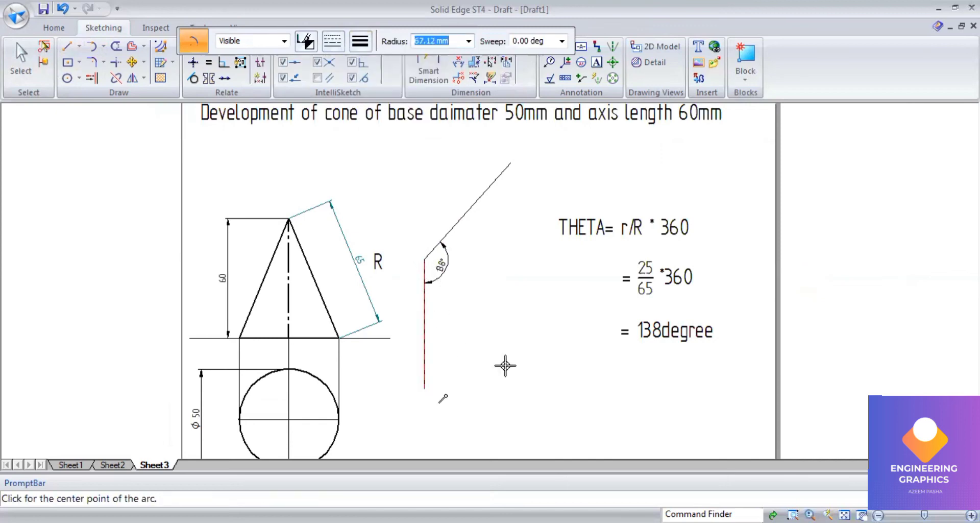
pyautogui.click(502, 170)
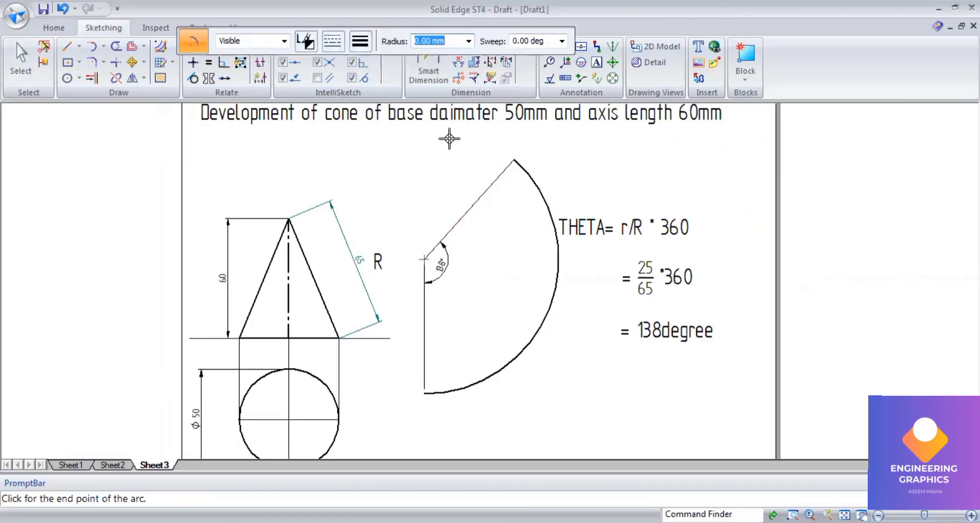
# Dimension the vertical line as 65 mm on its left
pyautogui.click(429, 72)
pyautogui.click(424, 309)
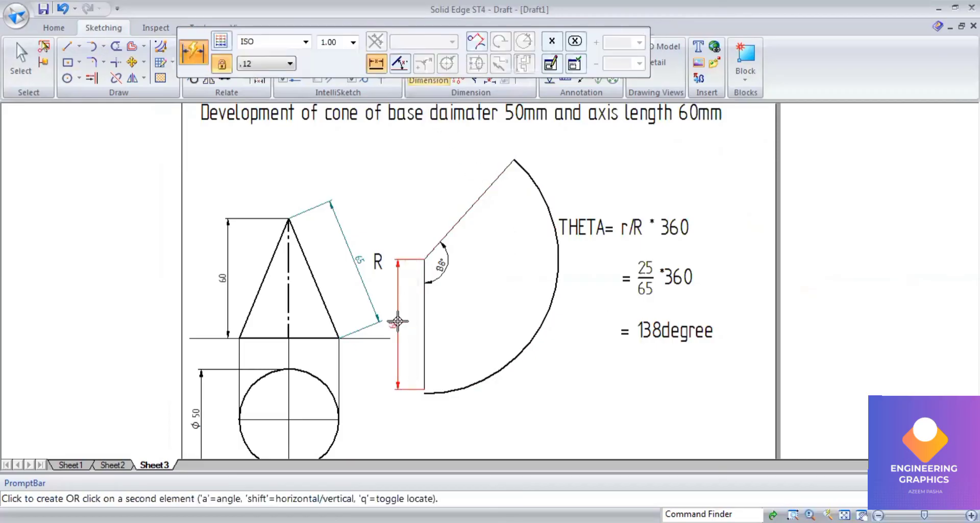
pyautogui.click(399, 323)
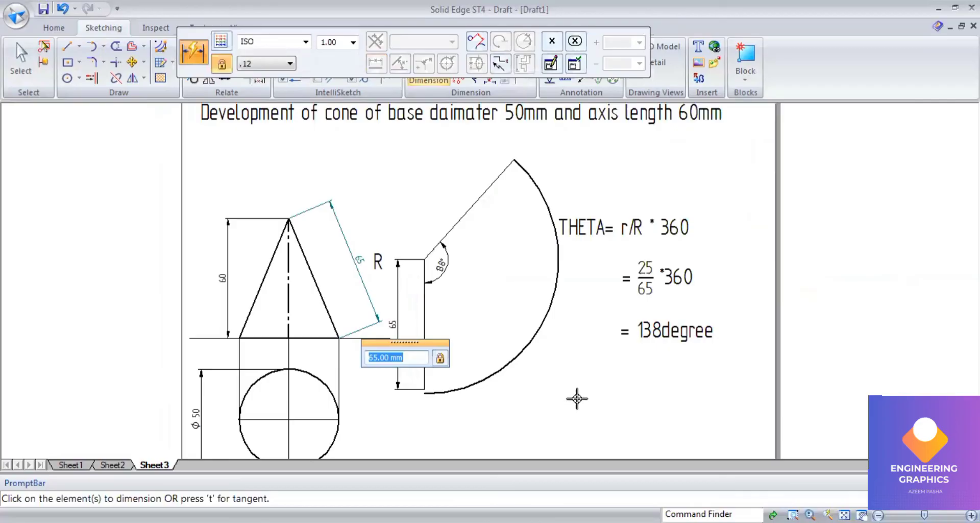